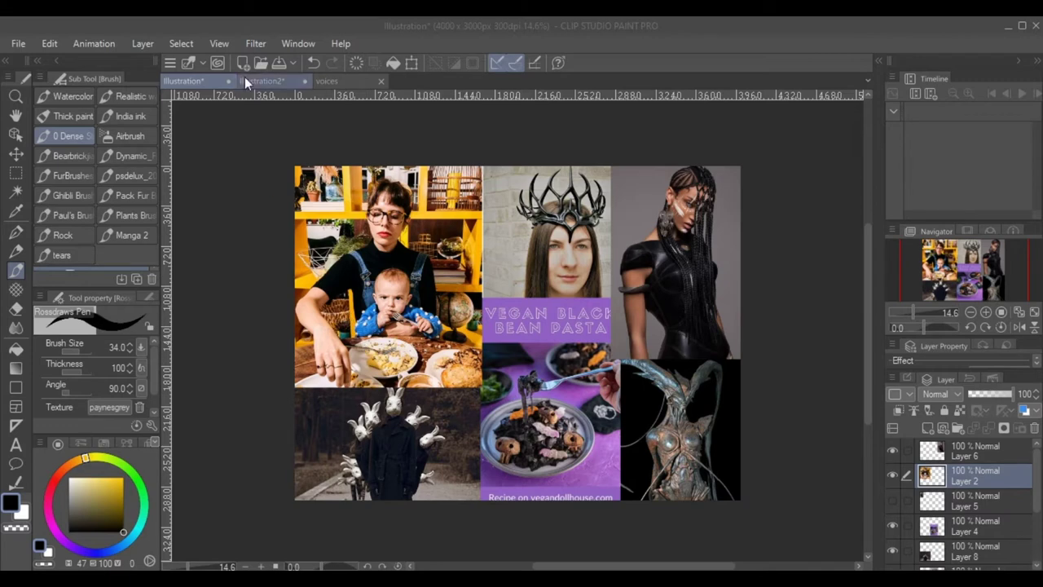
Step: Set the voices canvas side by side with the Illustration2 reference photo, with the whole blank page in view
{"action": "left_click", "coordinate": [278, 83]}
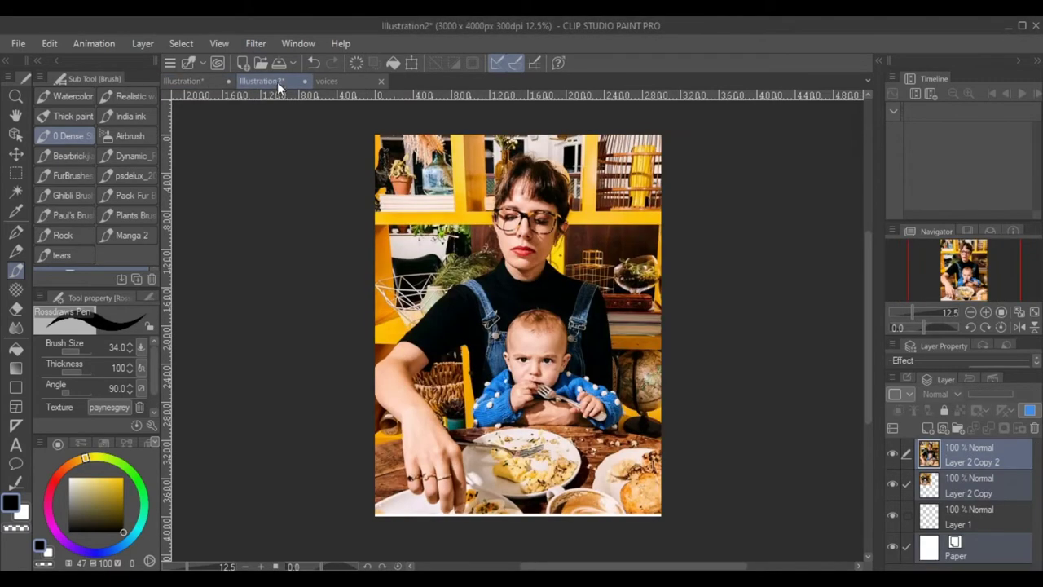
{"action": "left_click", "coordinate": [344, 83]}
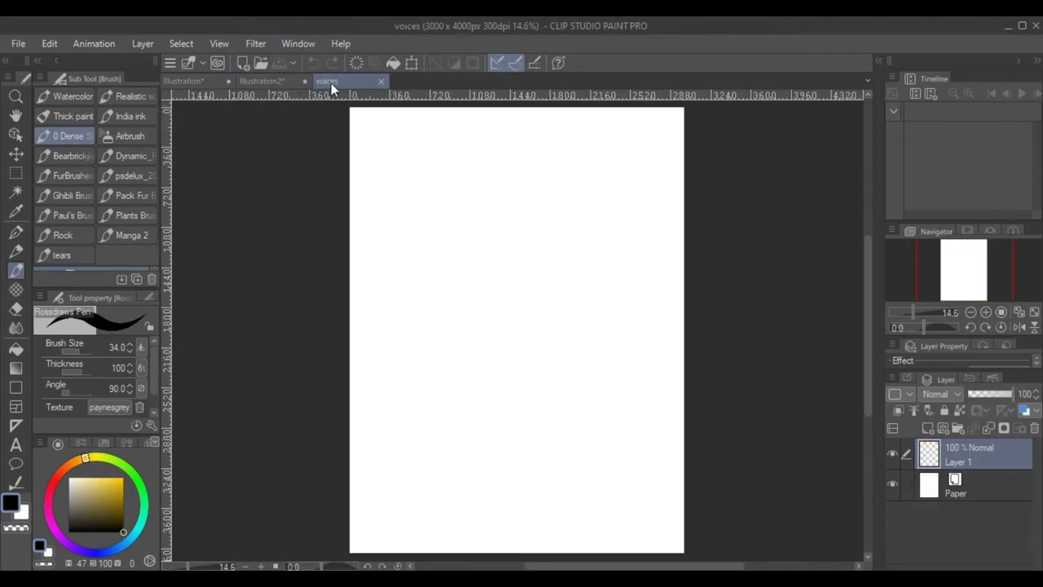
{"action": "left_click_drag", "start_coordinate": [331, 83], "coordinate": [858, 90]}
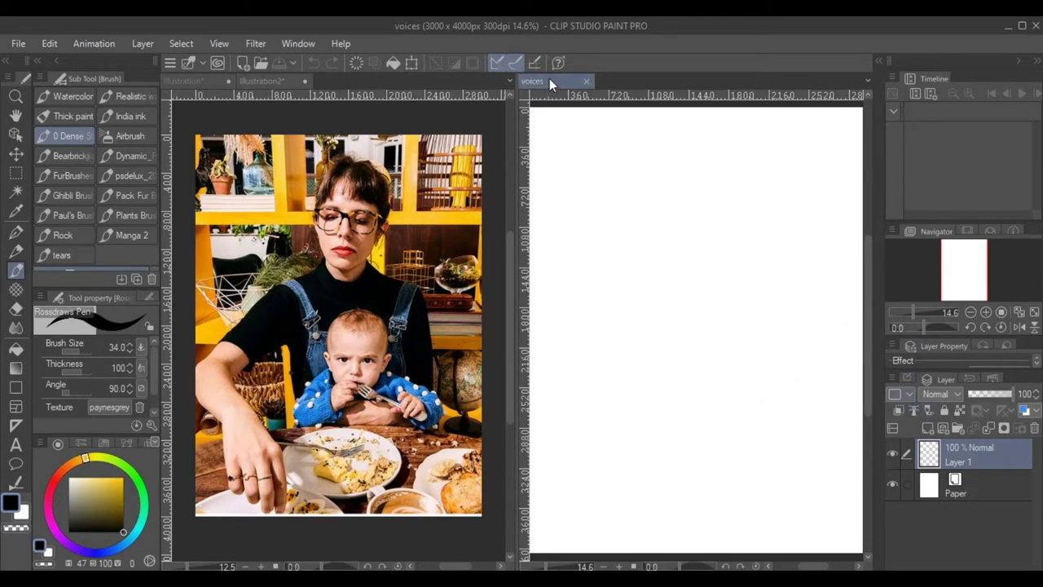
{"action": "left_click", "coordinate": [912, 312]}
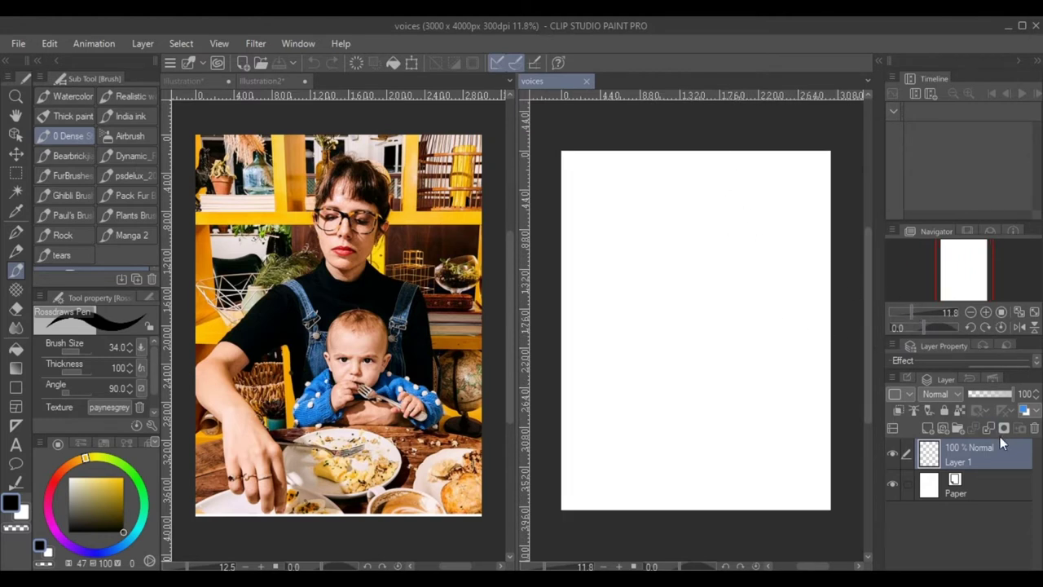
Step: Add a vector layer above Layer 1 and sketch the head's oval and jaw in the upper middle of the page
{"action": "left_click", "coordinate": [941, 428]}
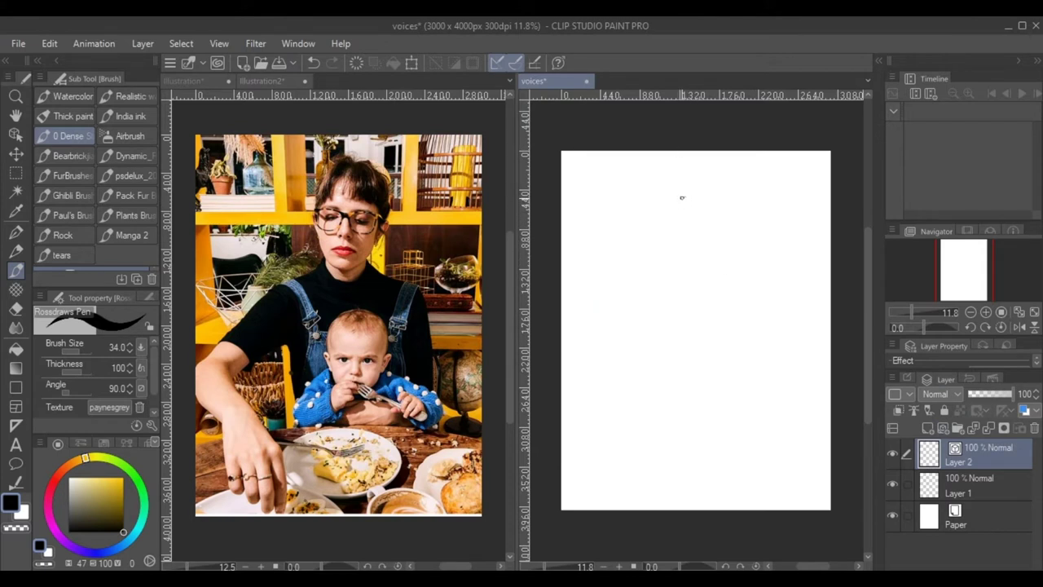
{"action": "mouse_move", "coordinate": [682, 197]}
{"action": "left_mouse_down"}
{"action": "mouse_move", "coordinate": [663, 221]}
{"action": "mouse_move", "coordinate": [675, 269]}
{"action": "mouse_move", "coordinate": [689, 278]}
{"action": "mouse_move", "coordinate": [715, 262]}
{"action": "mouse_move", "coordinate": [722, 233]}
{"action": "mouse_move", "coordinate": [721, 242]}
{"action": "mouse_move", "coordinate": [708, 197]}
{"action": "mouse_move", "coordinate": [722, 255]}
{"action": "mouse_move", "coordinate": [671, 285]}
{"action": "mouse_move", "coordinate": [707, 305]}
{"action": "mouse_move", "coordinate": [724, 272]}
{"action": "mouse_move", "coordinate": [720, 286]}
{"action": "left_mouse_up"}
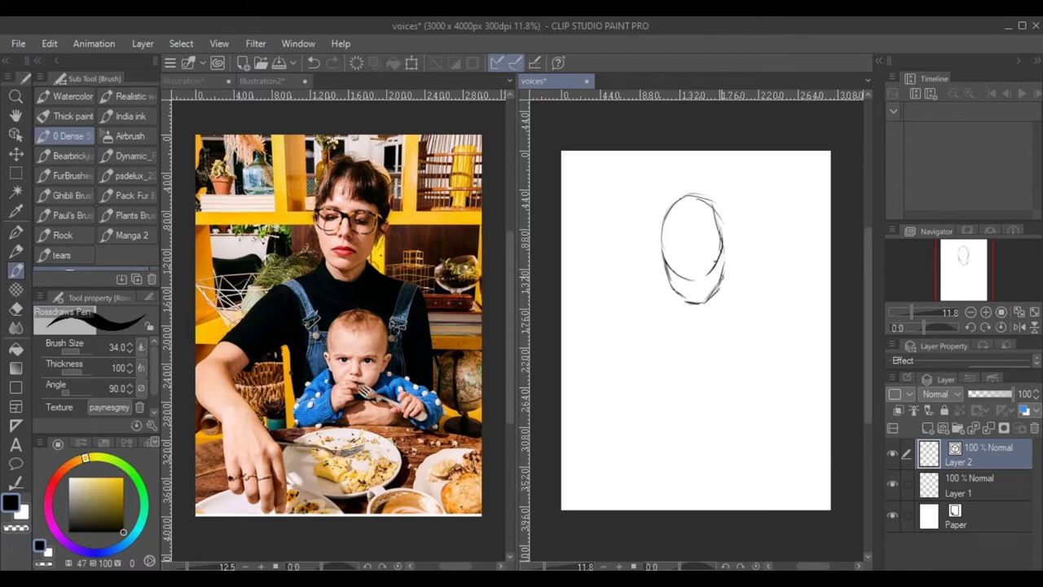
{"action": "mouse_move", "coordinate": [723, 223]}
{"action": "left_mouse_down"}
{"action": "mouse_move", "coordinate": [719, 285]}
{"action": "mouse_move", "coordinate": [716, 276]}
{"action": "left_mouse_up"}
Step: Sketch the face with lowered eyes, nose and mouth, undoing the stray strokes
{"action": "left_click_drag", "start_coordinate": [688, 256], "coordinate": [697, 259]}
{"action": "left_click_drag", "start_coordinate": [673, 243], "coordinate": [715, 238]}
{"action": "mouse_move", "coordinate": [698, 284]}
{"action": "left_mouse_down"}
{"action": "mouse_move", "coordinate": [710, 277]}
{"action": "mouse_move", "coordinate": [690, 289]}
{"action": "left_mouse_up"}
{"action": "key", "text": "ctrl+z"}
{"action": "key", "text": "ctrl+z"}
{"action": "key", "text": "ctrl+z"}
{"action": "key", "text": "ctrl+z"}
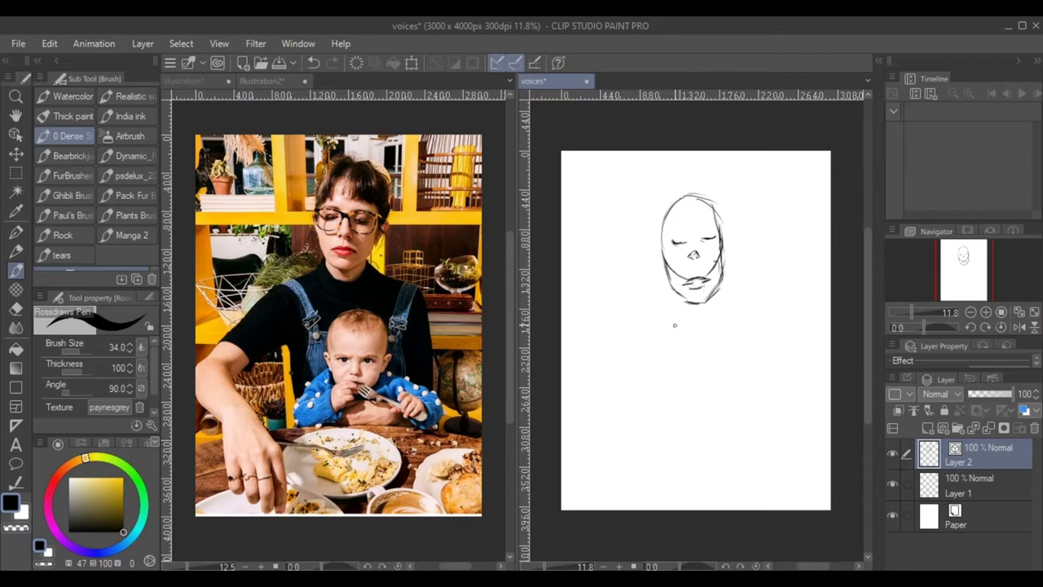
Step: Sketch the neck, the two sloping shoulder lines and a circle for each shoulder joint
{"action": "mouse_move", "coordinate": [681, 299]}
{"action": "left_mouse_down"}
{"action": "mouse_move", "coordinate": [714, 305]}
{"action": "mouse_move", "coordinate": [719, 289]}
{"action": "mouse_move", "coordinate": [718, 307]}
{"action": "mouse_move", "coordinate": [680, 314]}
{"action": "mouse_move", "coordinate": [721, 307]}
{"action": "mouse_move", "coordinate": [669, 316]}
{"action": "left_mouse_up"}
{"action": "mouse_move", "coordinate": [642, 335]}
{"action": "left_mouse_down"}
{"action": "mouse_move", "coordinate": [652, 348]}
{"action": "mouse_move", "coordinate": [634, 354]}
{"action": "mouse_move", "coordinate": [626, 334]}
{"action": "mouse_move", "coordinate": [624, 347]}
{"action": "left_mouse_up"}
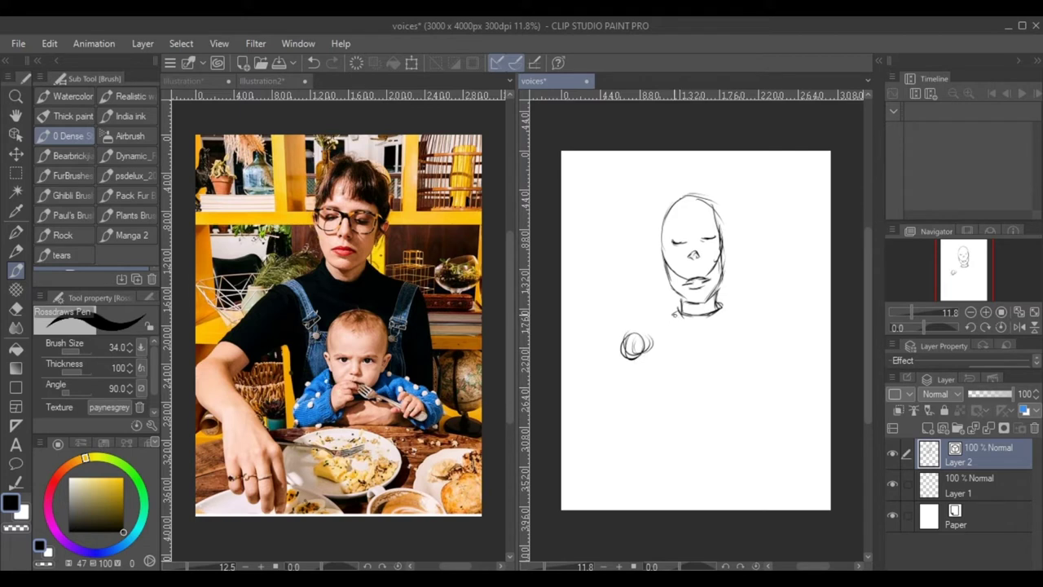
{"action": "left_click_drag", "start_coordinate": [678, 313], "coordinate": [644, 330]}
{"action": "mouse_move", "coordinate": [758, 321]}
{"action": "left_mouse_down"}
{"action": "mouse_move", "coordinate": [755, 331]}
{"action": "mouse_move", "coordinate": [769, 337]}
{"action": "mouse_move", "coordinate": [760, 329]}
{"action": "left_mouse_up"}
{"action": "left_click_drag", "start_coordinate": [720, 302], "coordinate": [782, 319]}
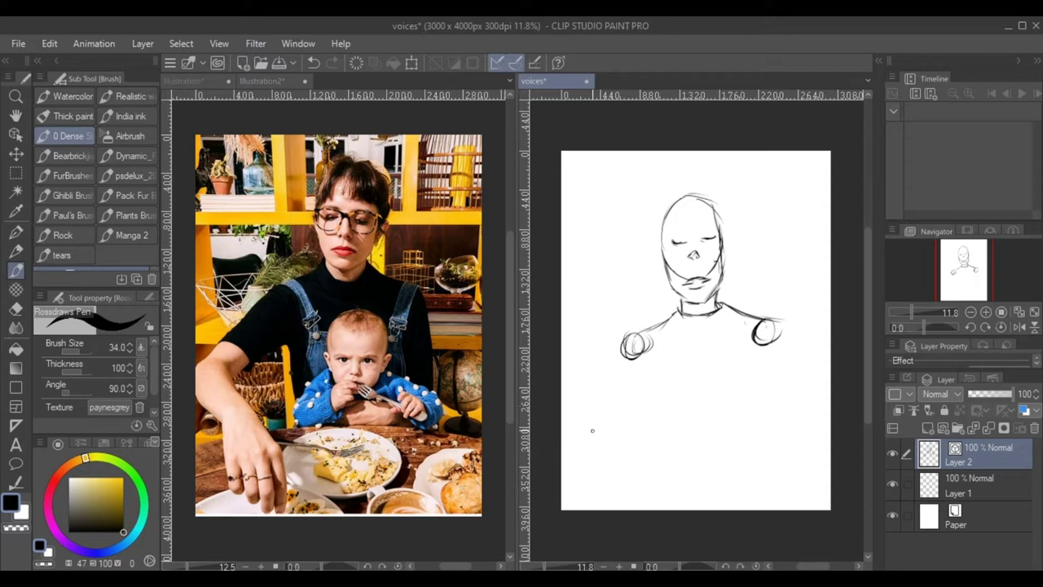
Step: Sketch the upper arm on the page's left side with a circle for the elbow joint
{"action": "mouse_move", "coordinate": [588, 429]}
{"action": "left_mouse_down"}
{"action": "mouse_move", "coordinate": [591, 412]}
{"action": "mouse_move", "coordinate": [599, 432]}
{"action": "mouse_move", "coordinate": [585, 404]}
{"action": "mouse_move", "coordinate": [596, 433]}
{"action": "left_mouse_up"}
{"action": "left_click_drag", "start_coordinate": [621, 346], "coordinate": [595, 399]}
{"action": "left_click_drag", "start_coordinate": [657, 369], "coordinate": [602, 433]}
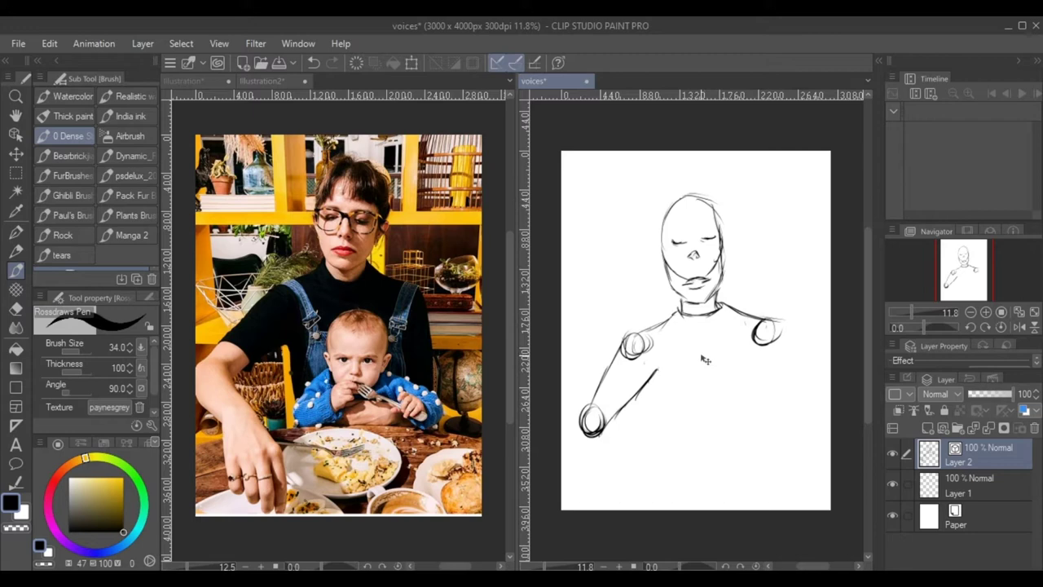
Step: Scale the whole figure sketch down slightly and move it up to leave room for the forearm
{"action": "key", "text": "ctrl+t"}
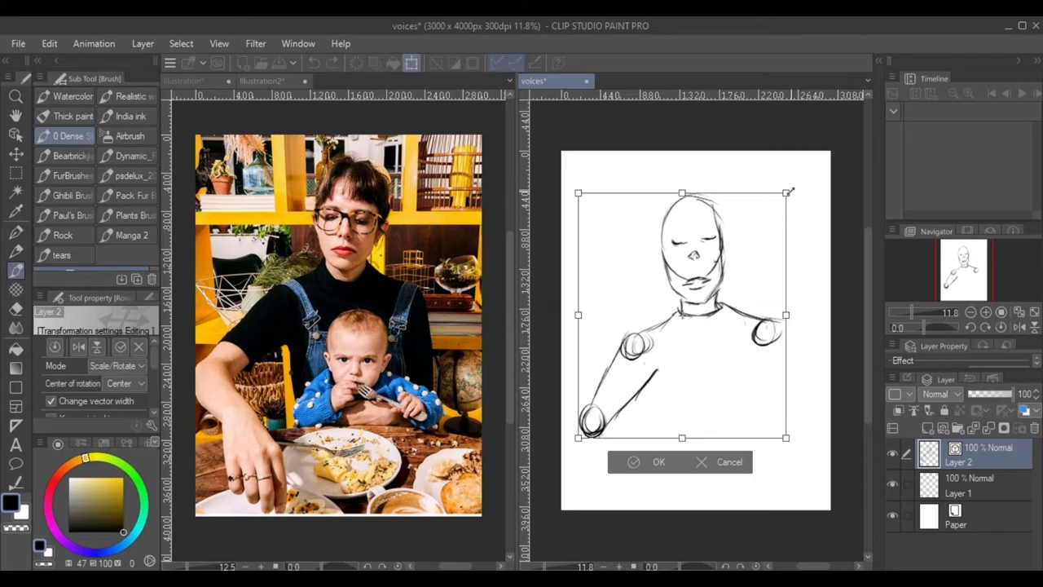
{"action": "left_click_drag", "start_coordinate": [789, 195], "coordinate": [766, 217]}
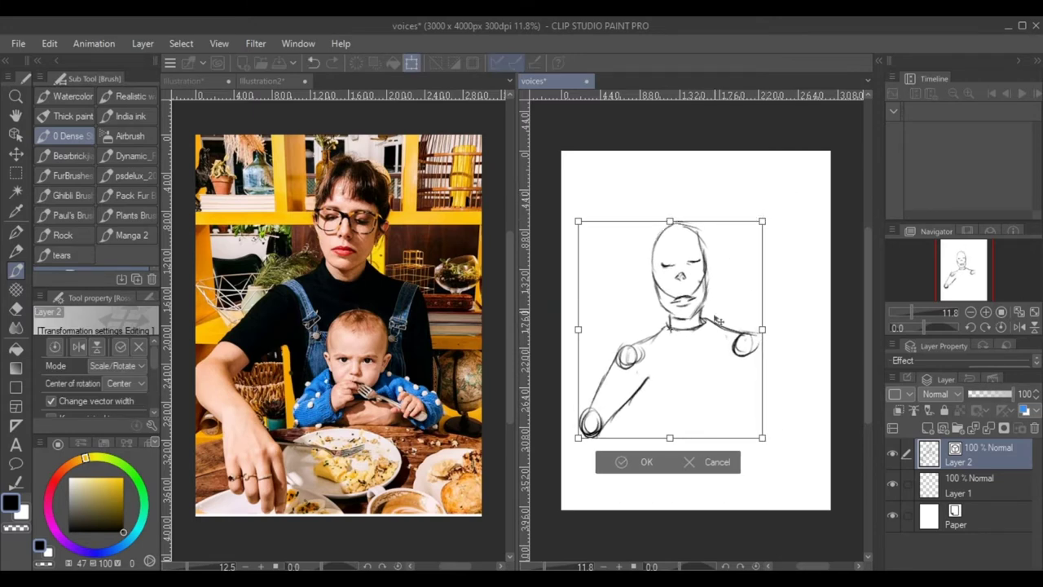
{"action": "mouse_move", "coordinate": [718, 320]}
{"action": "left_mouse_down"}
{"action": "mouse_move", "coordinate": [742, 281]}
{"action": "mouse_move", "coordinate": [730, 286]}
{"action": "left_mouse_up"}
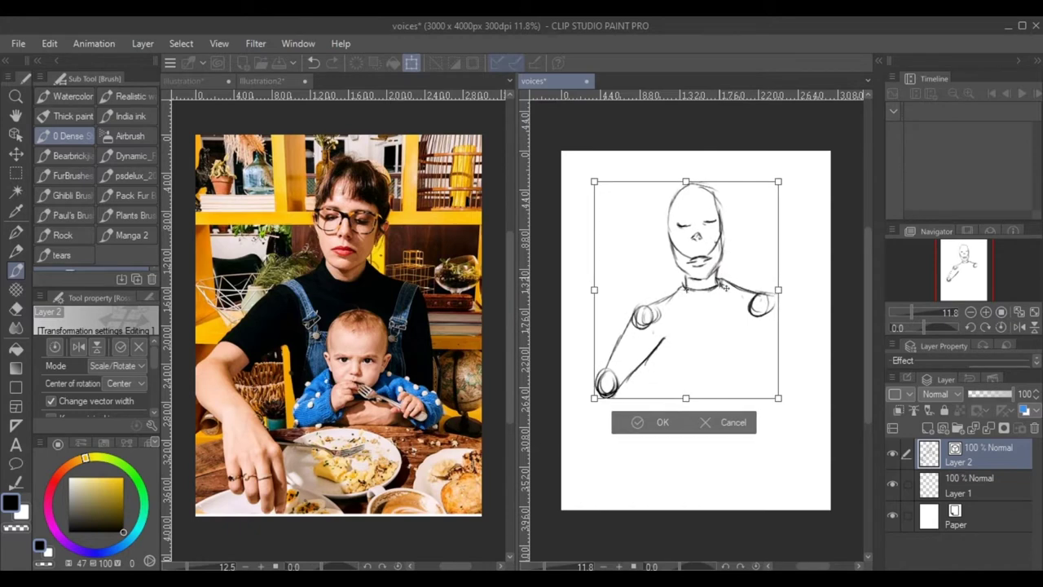
{"action": "left_click", "coordinate": [661, 423]}
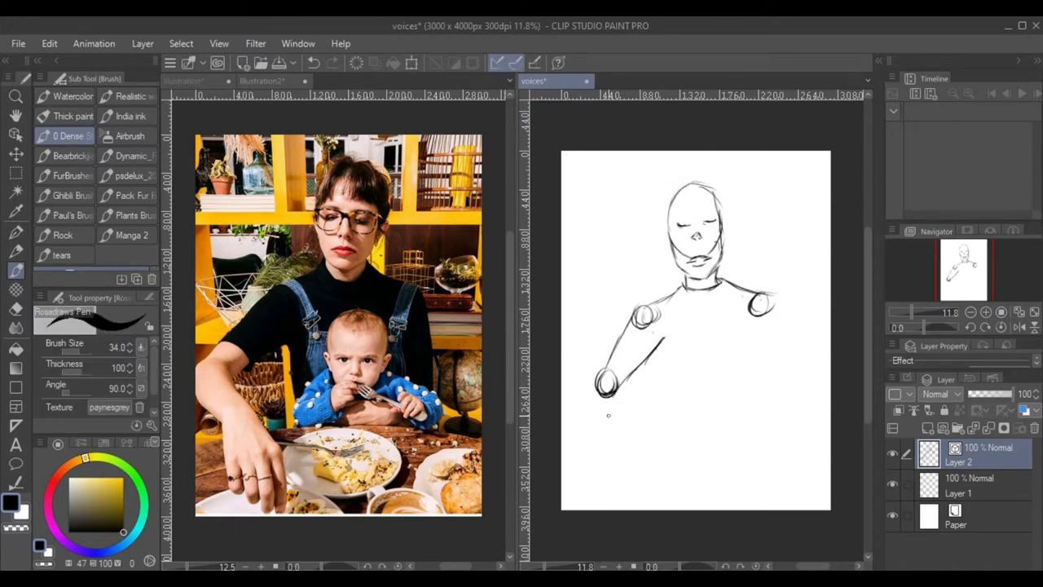
{"action": "mouse_move", "coordinate": [596, 383]}
{"action": "left_mouse_down"}
{"action": "mouse_move", "coordinate": [589, 399]}
{"action": "mouse_move", "coordinate": [609, 434]}
{"action": "mouse_move", "coordinate": [625, 435]}
{"action": "left_mouse_up"}
{"action": "mouse_move", "coordinate": [625, 377]}
{"action": "left_mouse_down"}
{"action": "mouse_move", "coordinate": [644, 412]}
{"action": "mouse_move", "coordinate": [670, 429]}
{"action": "left_mouse_up"}
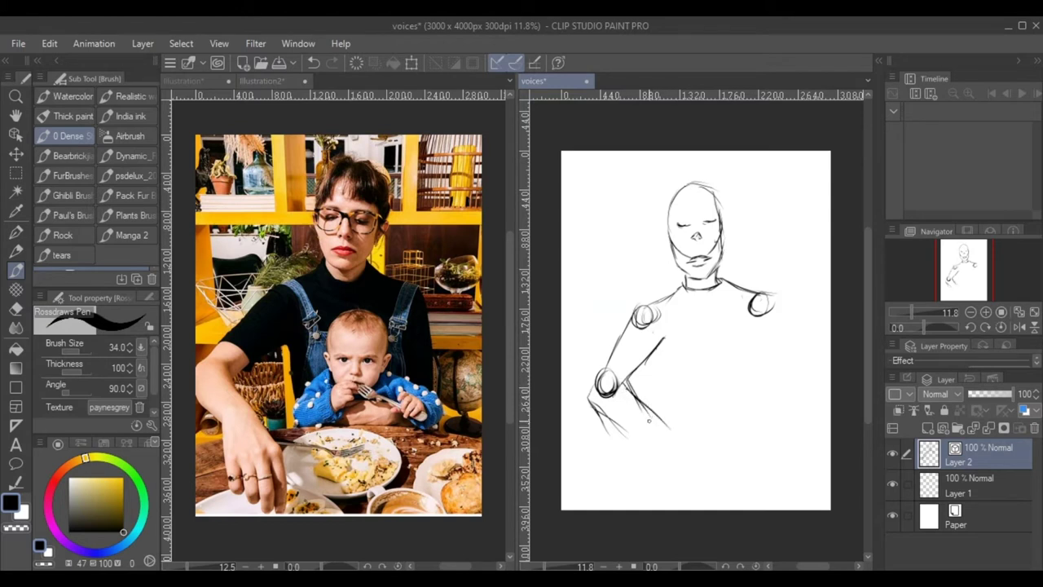
{"action": "left_click_drag", "start_coordinate": [590, 397], "coordinate": [660, 445]}
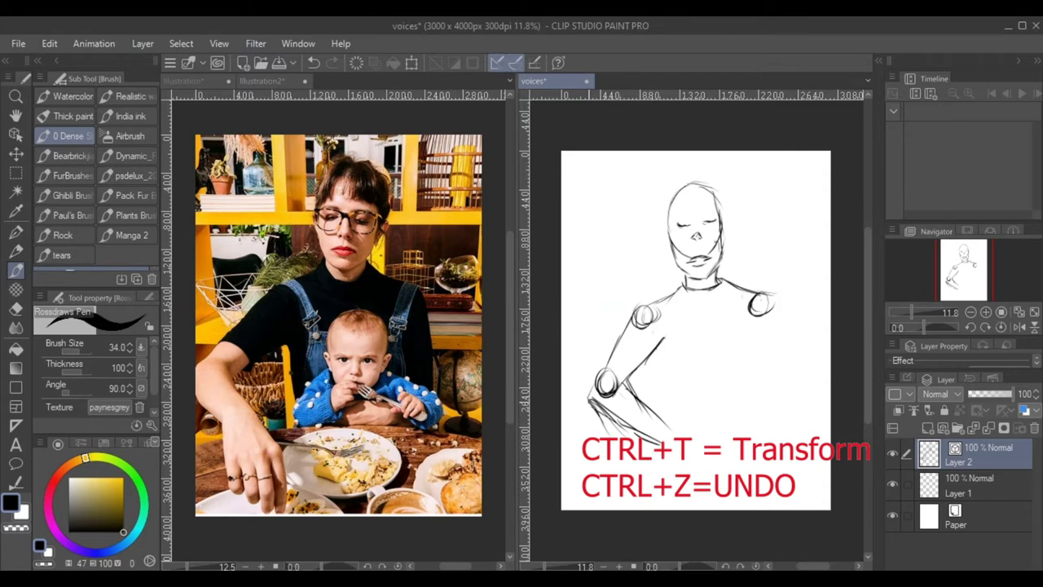
{"action": "left_click_drag", "start_coordinate": [589, 399], "coordinate": [628, 438]}
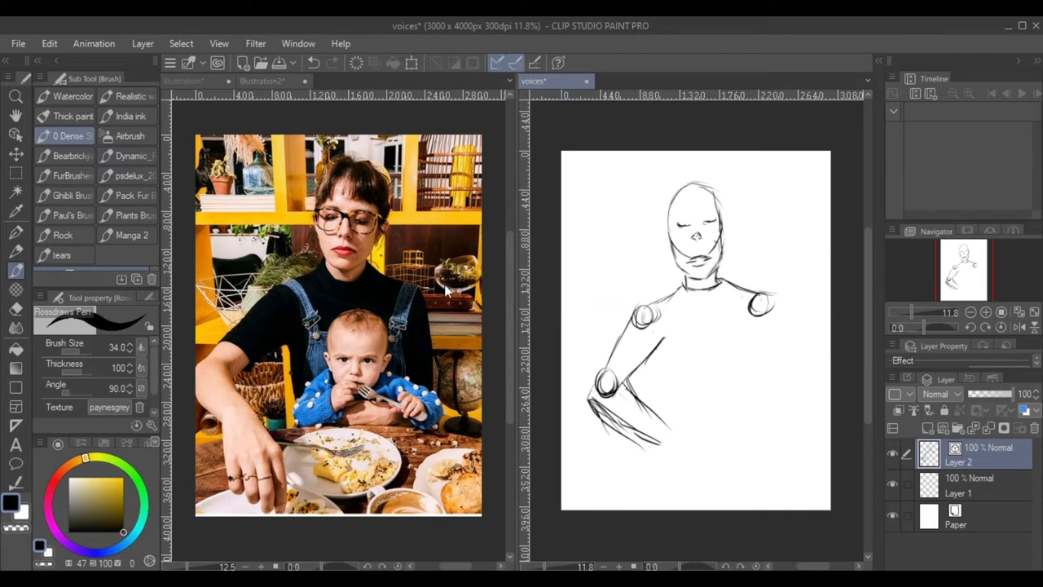
{"action": "key", "text": "ctrl+z"}
{"action": "key", "text": "ctrl+z"}
{"action": "key", "text": "ctrl+z"}
{"action": "key", "text": "ctrl+z"}
{"action": "key", "text": "ctrl+z"}
{"action": "left_click_drag", "start_coordinate": [610, 414], "coordinate": [665, 333]}
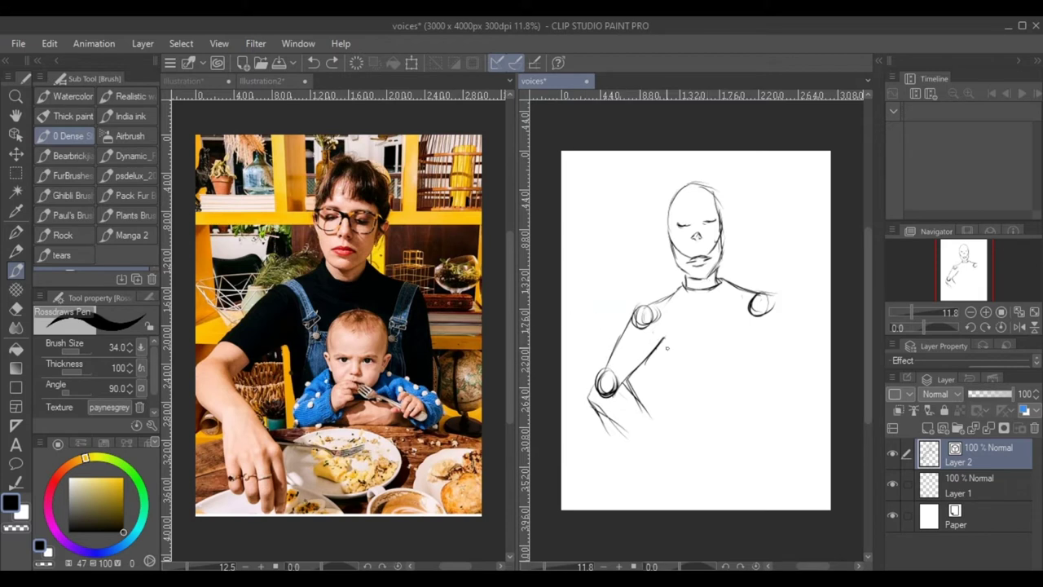
{"action": "key", "text": "ctrl+z"}
{"action": "key", "text": "ctrl+z"}
{"action": "key", "text": "ctrl+z"}
{"action": "key", "text": "ctrl+z"}
{"action": "key", "text": "ctrl+z"}
Step: Sketch the forearm's two contour lines running from the elbow circle diagonally down toward the page's lower middle
{"action": "mouse_move", "coordinate": [584, 374]}
{"action": "left_mouse_down"}
{"action": "mouse_move", "coordinate": [599, 420]}
{"action": "mouse_move", "coordinate": [601, 404]}
{"action": "left_mouse_up"}
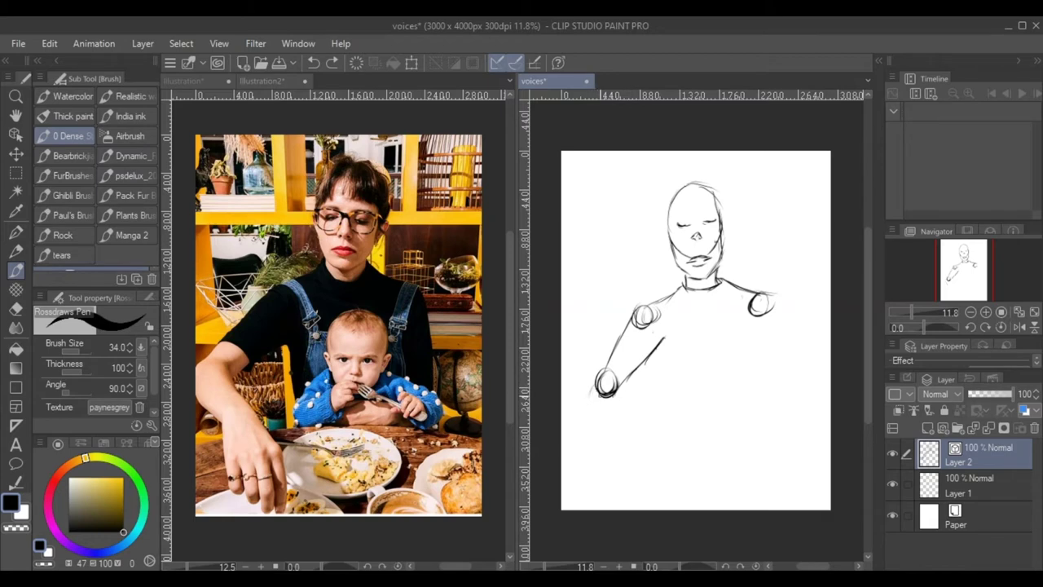
{"action": "left_click_drag", "start_coordinate": [594, 402], "coordinate": [670, 450]}
{"action": "left_click_drag", "start_coordinate": [619, 380], "coordinate": [687, 438]}
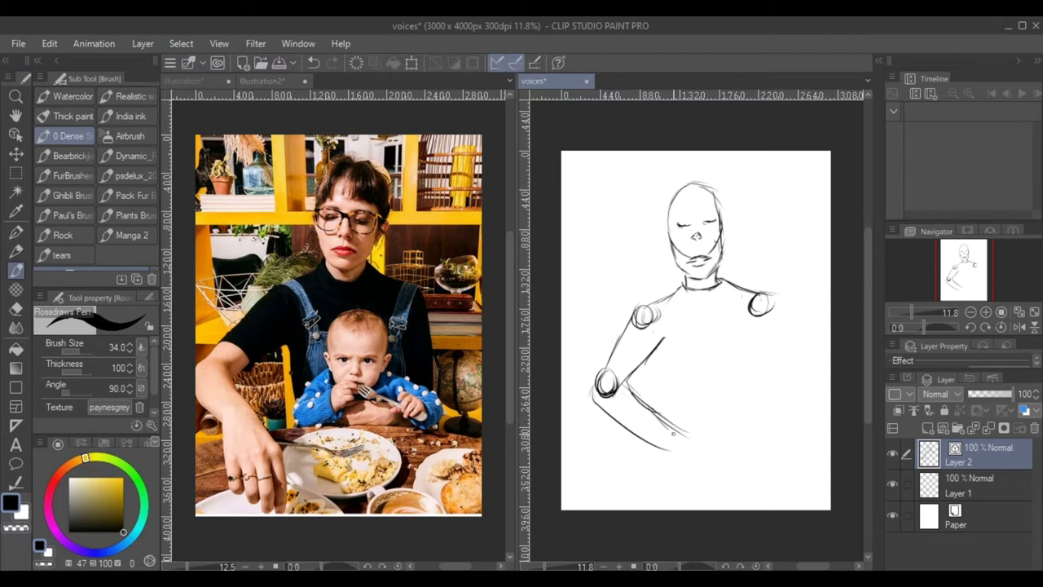
{"action": "left_click_drag", "start_coordinate": [641, 403], "coordinate": [686, 437]}
Step: Sketch the hand hanging down from the wrist, with its back, thumb side and fingers reaching the page's lower edge
{"action": "mouse_move", "coordinate": [662, 452]}
{"action": "left_mouse_down"}
{"action": "mouse_move", "coordinate": [683, 492]}
{"action": "mouse_move", "coordinate": [690, 476]}
{"action": "mouse_move", "coordinate": [694, 496]}
{"action": "mouse_move", "coordinate": [692, 470]}
{"action": "mouse_move", "coordinate": [703, 493]}
{"action": "mouse_move", "coordinate": [686, 493]}
{"action": "mouse_move", "coordinate": [715, 510]}
{"action": "left_mouse_up"}
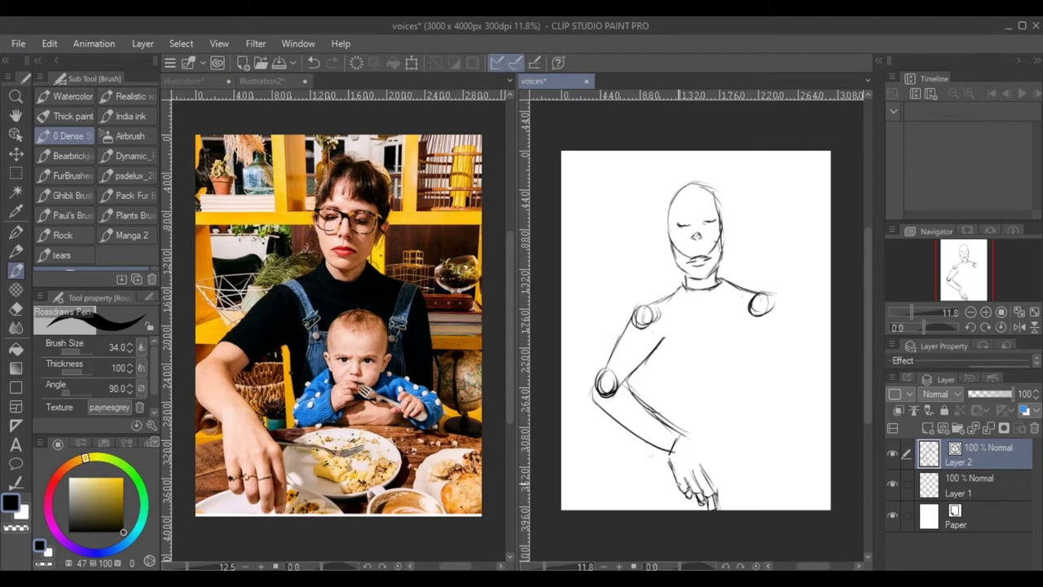
{"action": "mouse_move", "coordinate": [670, 463]}
{"action": "left_mouse_down"}
{"action": "mouse_move", "coordinate": [685, 491]}
{"action": "mouse_move", "coordinate": [693, 479]}
{"action": "left_mouse_up"}
{"action": "mouse_move", "coordinate": [697, 448]}
{"action": "left_mouse_down"}
{"action": "mouse_move", "coordinate": [716, 465]}
{"action": "mouse_move", "coordinate": [699, 453]}
{"action": "mouse_move", "coordinate": [707, 457]}
{"action": "left_mouse_up"}
{"action": "left_click_drag", "start_coordinate": [681, 439], "coordinate": [715, 461]}
{"action": "mouse_move", "coordinate": [715, 464]}
{"action": "left_mouse_down"}
{"action": "mouse_move", "coordinate": [728, 502]}
{"action": "mouse_move", "coordinate": [720, 505]}
{"action": "mouse_move", "coordinate": [731, 509]}
{"action": "left_mouse_up"}
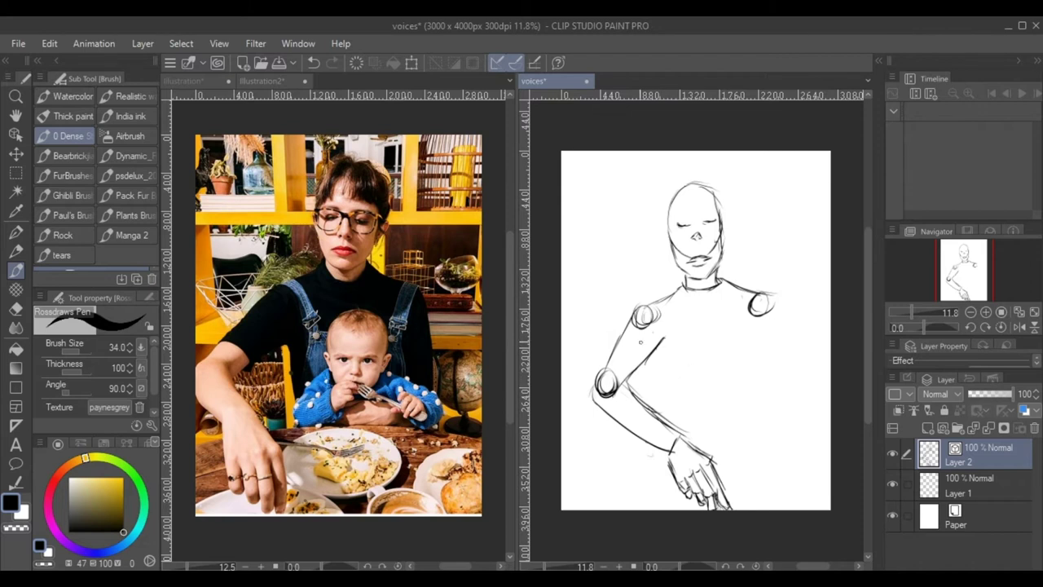
Step: Sketch the torso as a V from both shoulder joints and start the contours of the other arm hanging down
{"action": "mouse_move", "coordinate": [639, 316]}
{"action": "left_mouse_down"}
{"action": "mouse_move", "coordinate": [673, 359]}
{"action": "mouse_move", "coordinate": [705, 431]}
{"action": "left_mouse_up"}
{"action": "mouse_move", "coordinate": [751, 315]}
{"action": "left_mouse_down"}
{"action": "mouse_move", "coordinate": [701, 408]}
{"action": "mouse_move", "coordinate": [717, 365]}
{"action": "left_mouse_up"}
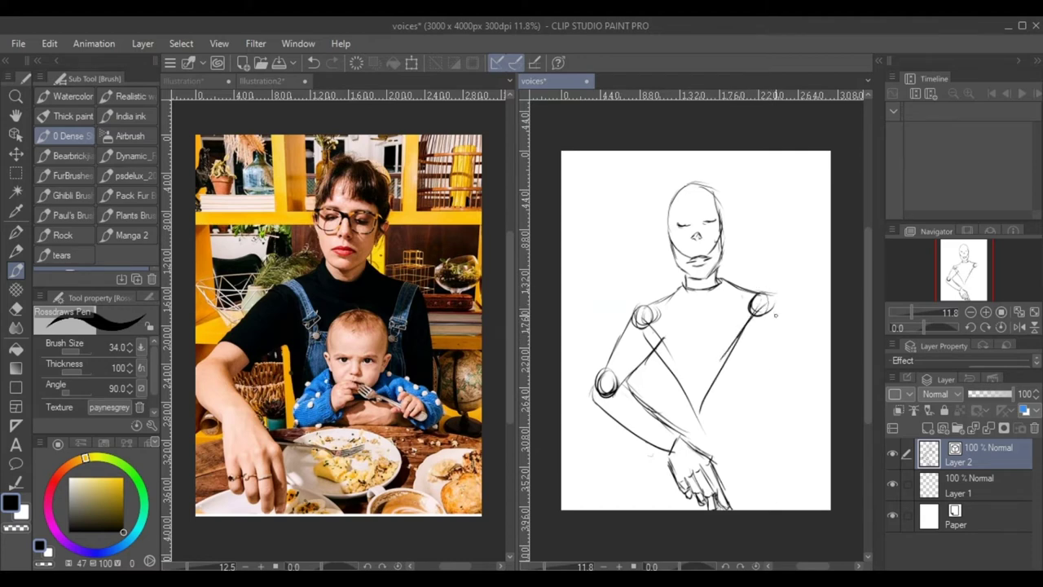
{"action": "left_click_drag", "start_coordinate": [772, 306], "coordinate": [781, 375]}
{"action": "left_click_drag", "start_coordinate": [774, 310], "coordinate": [779, 350]}
{"action": "left_click_drag", "start_coordinate": [753, 315], "coordinate": [754, 375]}
{"action": "left_click_drag", "start_coordinate": [749, 323], "coordinate": [756, 393]}
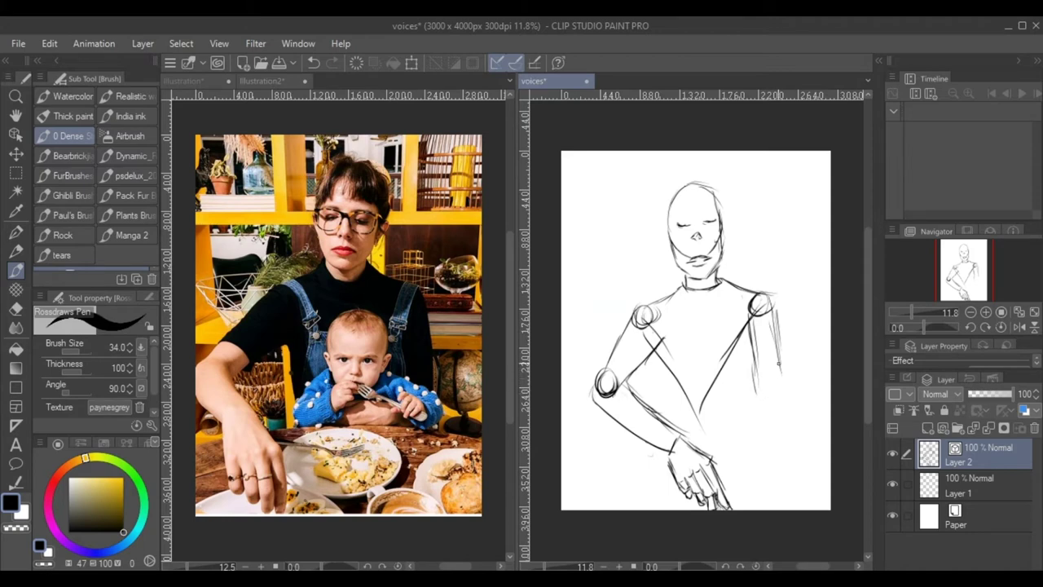
Step: Extend the hanging arm's contours downward and draw a curved table edge across the full page width
{"action": "mouse_move", "coordinate": [778, 342]}
{"action": "left_mouse_down"}
{"action": "mouse_move", "coordinate": [782, 374]}
{"action": "mouse_move", "coordinate": [780, 348]}
{"action": "mouse_move", "coordinate": [781, 406]}
{"action": "left_mouse_up"}
{"action": "left_click_drag", "start_coordinate": [761, 324], "coordinate": [745, 411]}
{"action": "left_click_drag", "start_coordinate": [757, 373], "coordinate": [758, 422]}
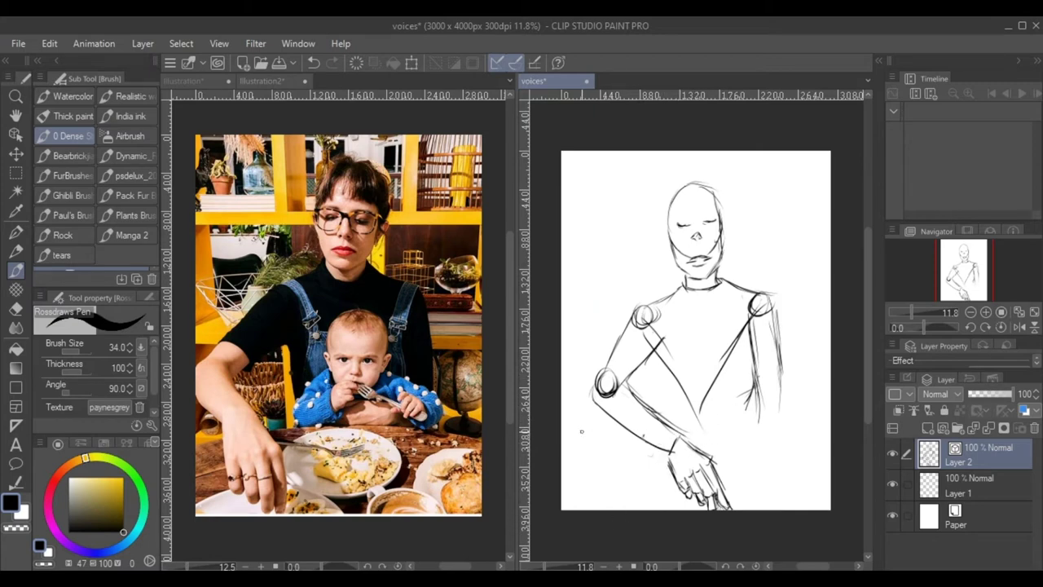
{"action": "mouse_move", "coordinate": [564, 441]}
{"action": "left_mouse_down"}
{"action": "mouse_move", "coordinate": [607, 414]}
{"action": "mouse_move", "coordinate": [581, 424]}
{"action": "left_mouse_up"}
{"action": "mouse_move", "coordinate": [644, 406]}
{"action": "left_mouse_down"}
{"action": "mouse_move", "coordinate": [749, 394]}
{"action": "mouse_move", "coordinate": [839, 433]}
{"action": "left_mouse_up"}
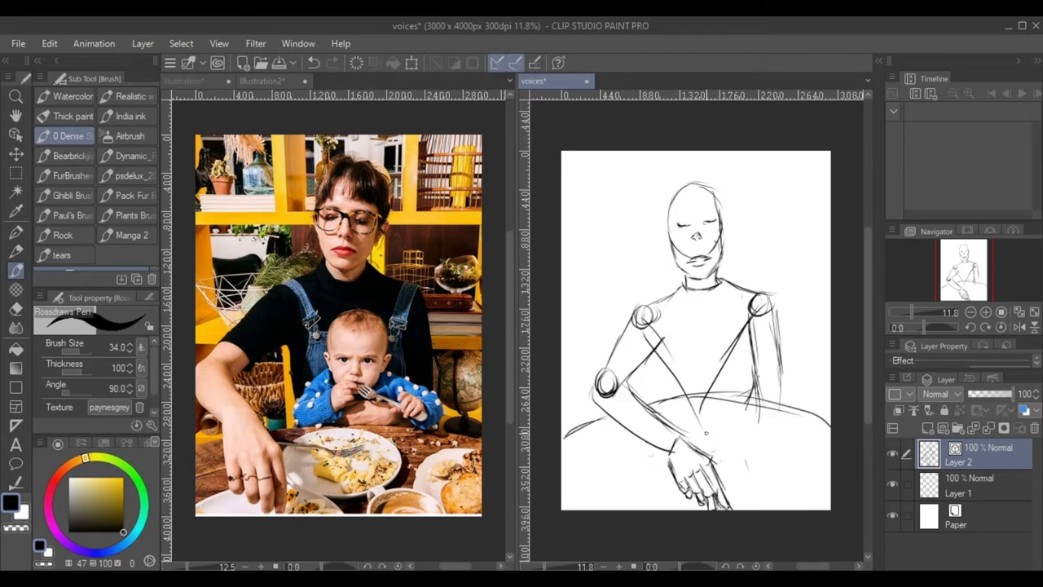
{"action": "mouse_move", "coordinate": [703, 430]}
{"action": "left_mouse_down"}
{"action": "mouse_move", "coordinate": [735, 494]}
{"action": "mouse_move", "coordinate": [716, 435]}
{"action": "mouse_move", "coordinate": [740, 487]}
{"action": "left_mouse_up"}
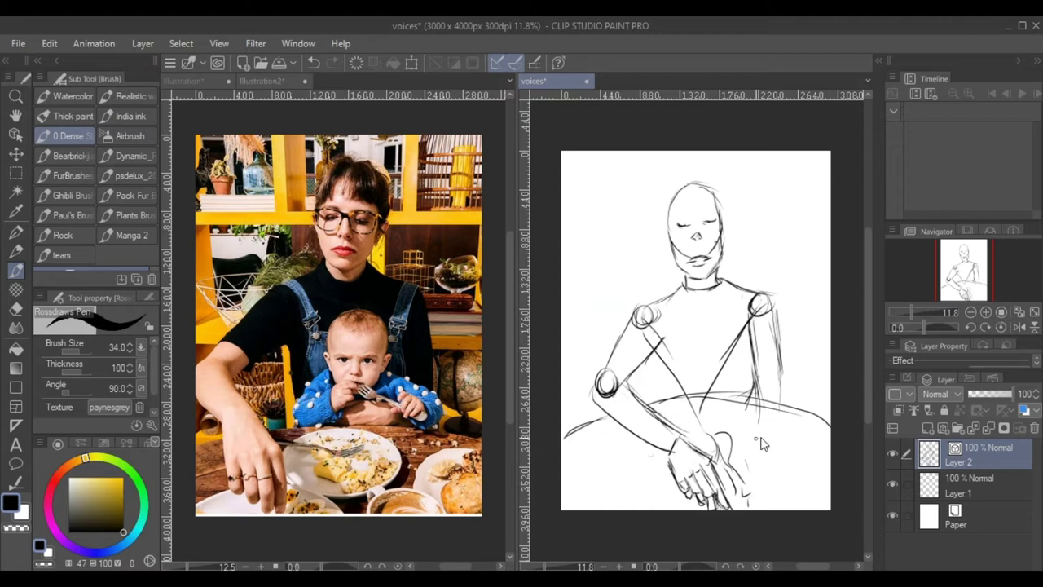
{"action": "key", "text": "ctrl+z"}
{"action": "key", "text": "ctrl+z"}
{"action": "key", "text": "ctrl+z"}
{"action": "key", "text": "ctrl+z"}
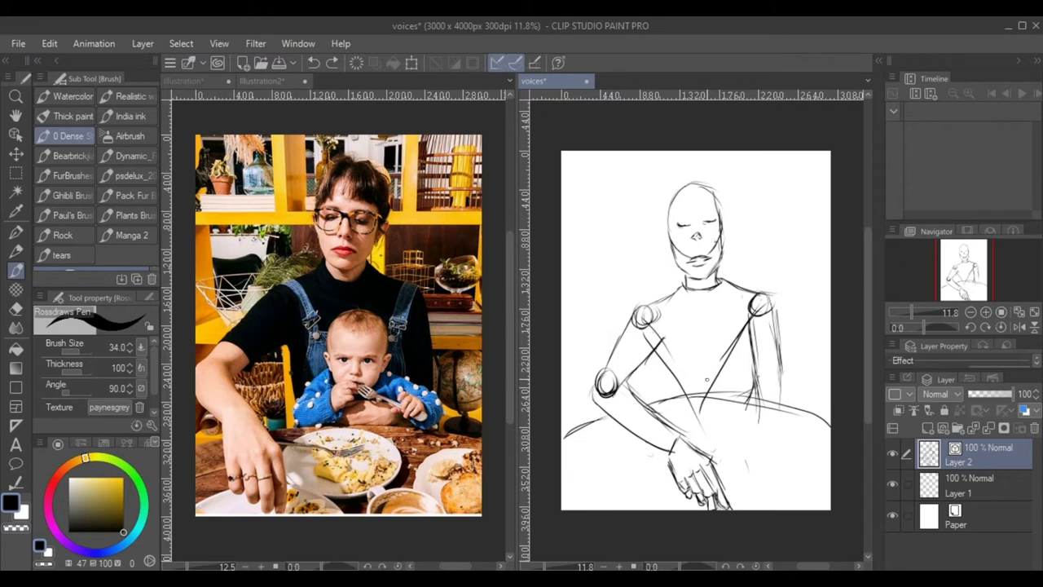
Step: Sketch the sides of the torso from below the shoulders down to the table edge
{"action": "mouse_move", "coordinate": [646, 359]}
{"action": "left_mouse_down"}
{"action": "mouse_move", "coordinate": [662, 409]}
{"action": "mouse_move", "coordinate": [665, 400]}
{"action": "left_mouse_up"}
{"action": "left_click_drag", "start_coordinate": [751, 344], "coordinate": [746, 398]}
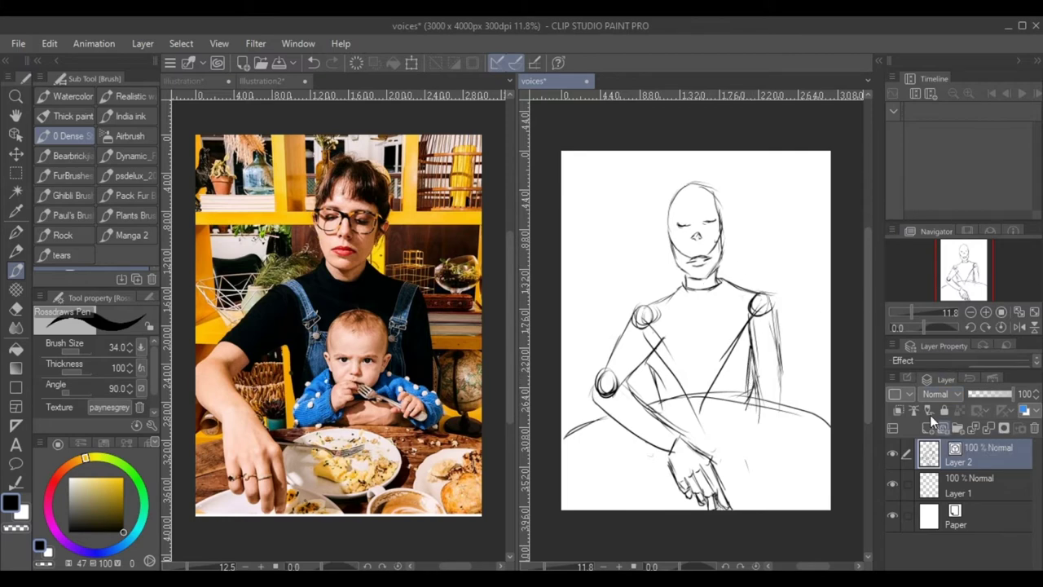
Step: Show the Illustration reference collage beside the drawing with its crown and black-outfit images in view, and return to the voices canvas
{"action": "left_click", "coordinate": [195, 80]}
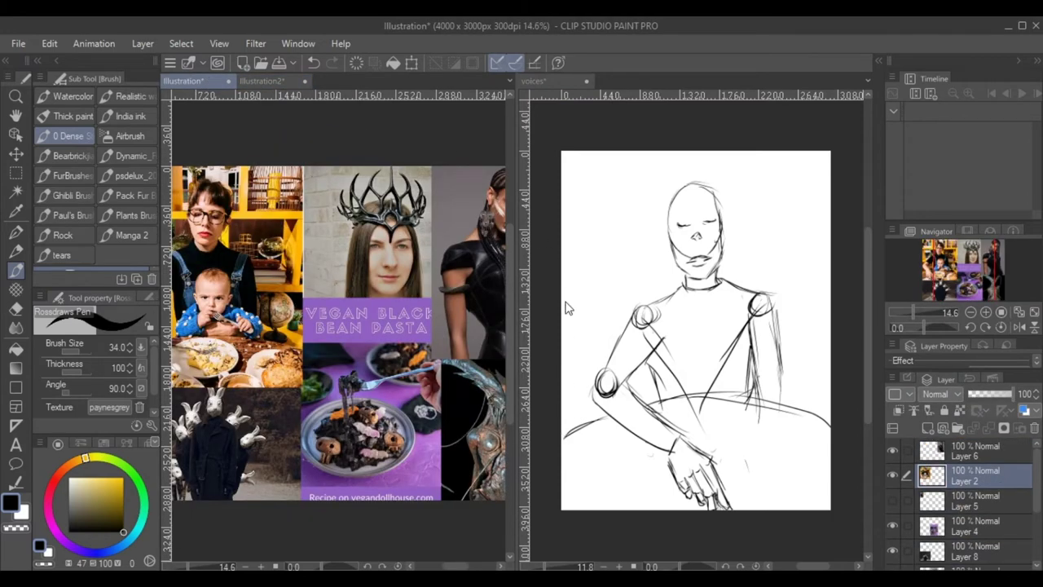
{"action": "left_click", "coordinate": [732, 170]}
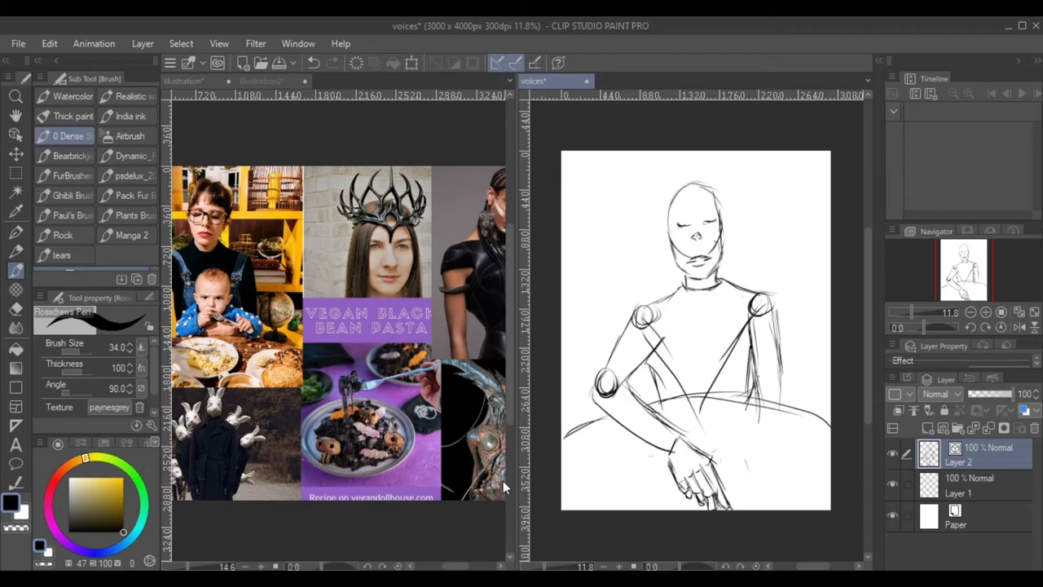
{"action": "left_click", "coordinate": [455, 567]}
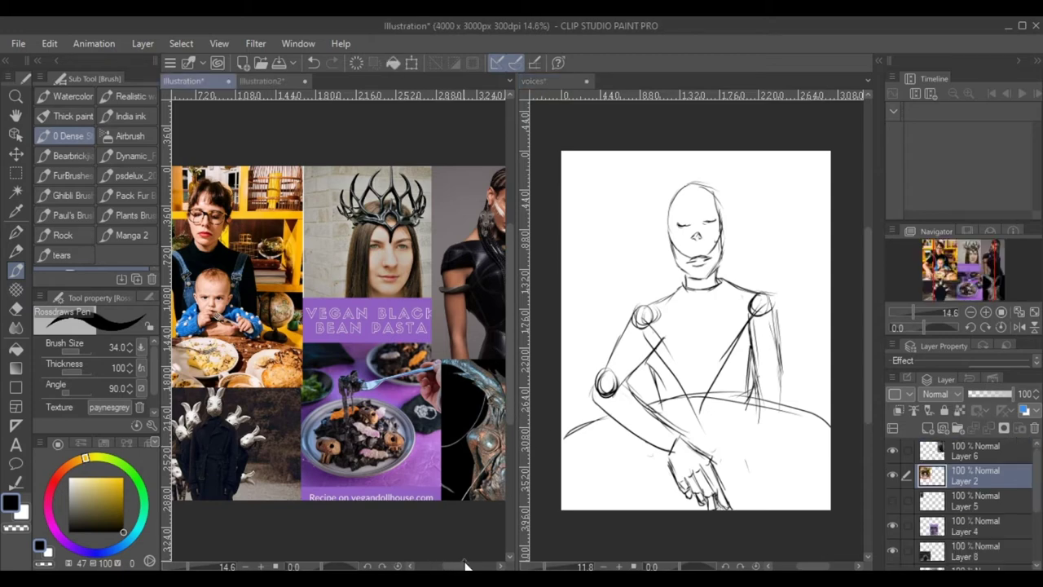
{"action": "left_click_drag", "start_coordinate": [465, 565], "coordinate": [474, 563]}
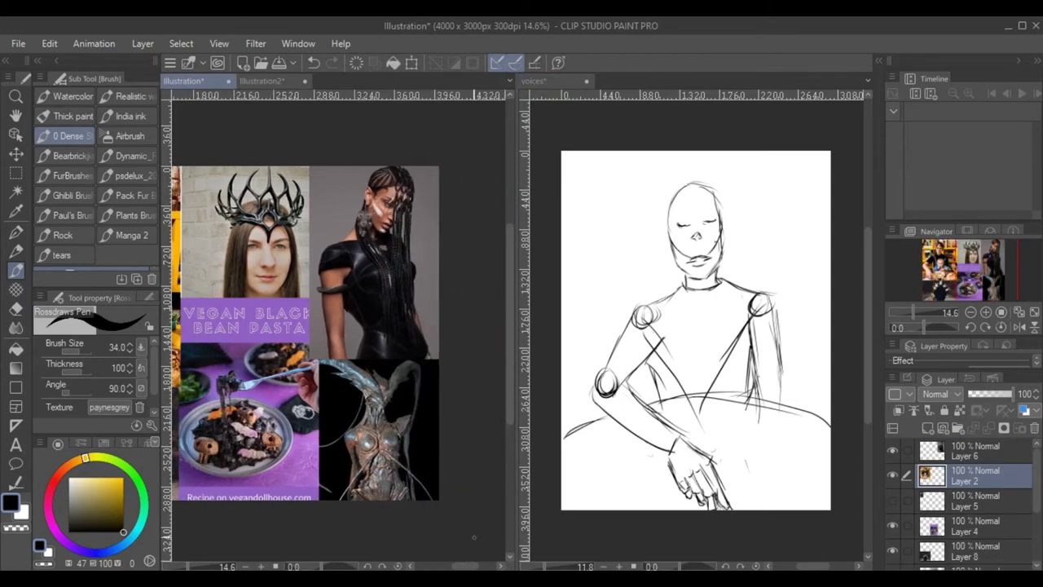
{"action": "left_click", "coordinate": [586, 261]}
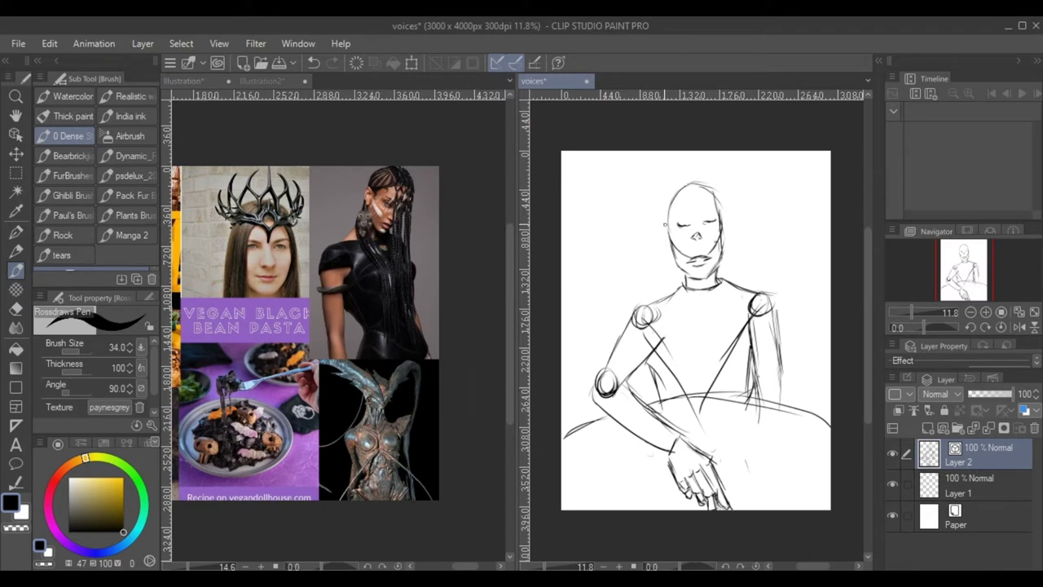
Step: Sketch the ears, an angled eyebrow and the first hairline strokes on the figure's head
{"action": "left_click_drag", "start_coordinate": [668, 222], "coordinate": [668, 249]}
{"action": "left_click_drag", "start_coordinate": [664, 222], "coordinate": [663, 240]}
{"action": "left_click_drag", "start_coordinate": [690, 187], "coordinate": [666, 225]}
{"action": "left_click_drag", "start_coordinate": [679, 192], "coordinate": [665, 221]}
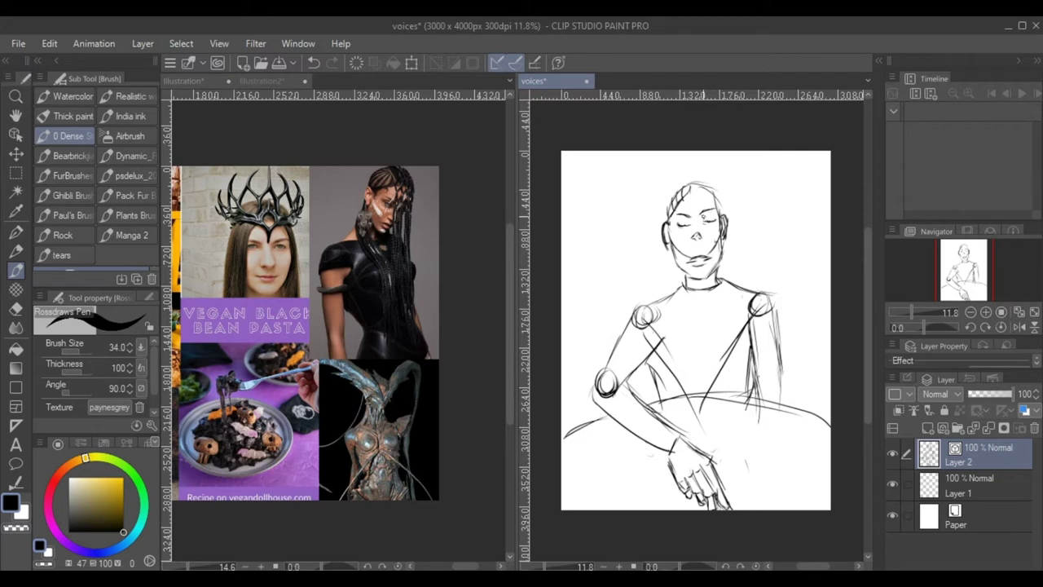
Step: Touch up one eye, then hatch the hair at the temple and draw long strands from the parting over the shoulder
{"action": "left_click_drag", "start_coordinate": [704, 217], "coordinate": [715, 214]}
{"action": "mouse_move", "coordinate": [685, 179]}
{"action": "left_mouse_down"}
{"action": "mouse_move", "coordinate": [662, 222]}
{"action": "mouse_move", "coordinate": [674, 199]}
{"action": "left_mouse_up"}
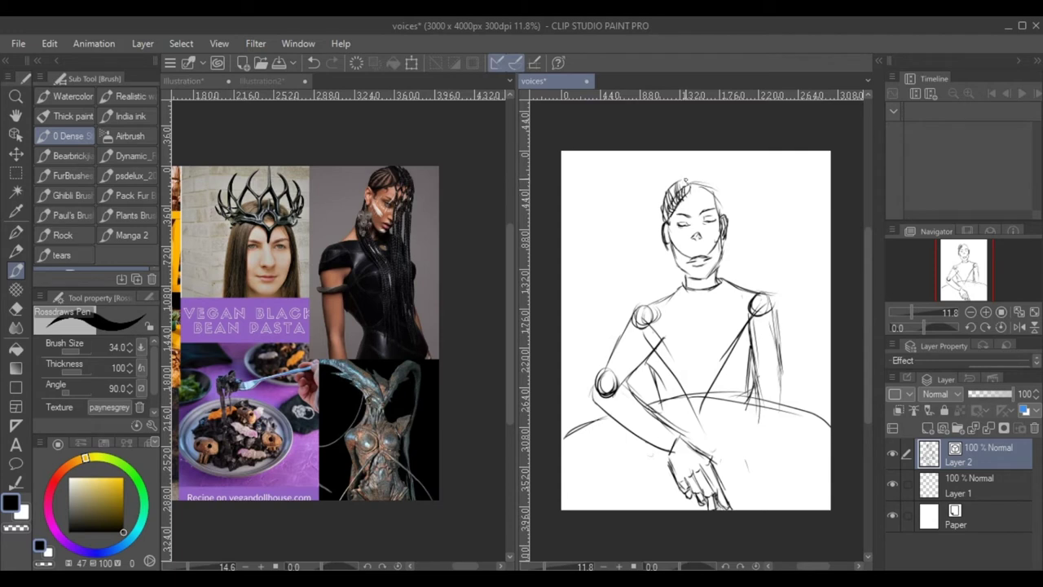
{"action": "mouse_move", "coordinate": [687, 181]}
{"action": "left_mouse_down"}
{"action": "mouse_move", "coordinate": [709, 225]}
{"action": "mouse_move", "coordinate": [713, 214]}
{"action": "mouse_move", "coordinate": [721, 258]}
{"action": "mouse_move", "coordinate": [748, 287]}
{"action": "left_mouse_up"}
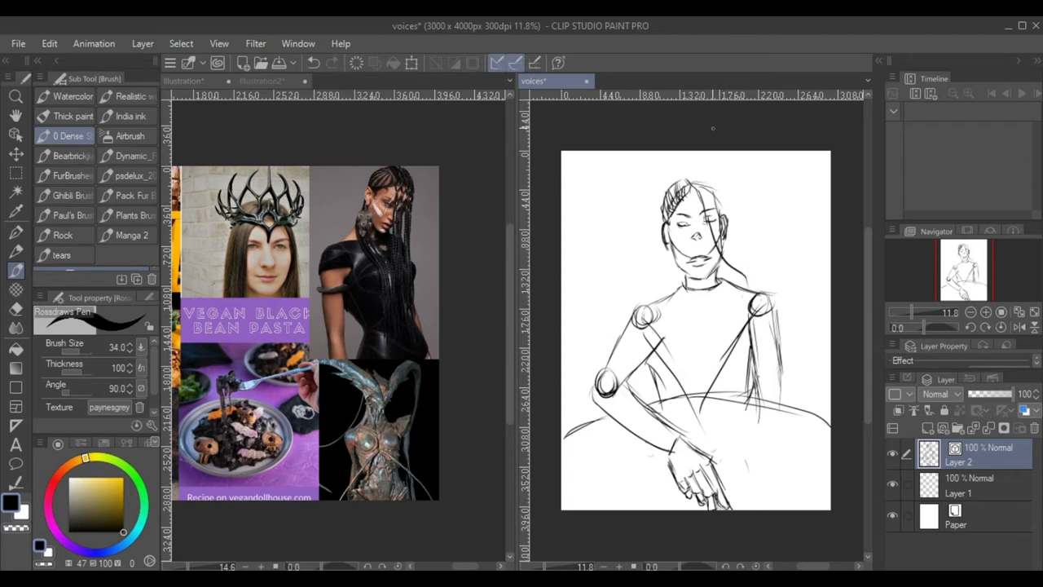
{"action": "key", "text": "ctrl+z"}
{"action": "left_click_drag", "start_coordinate": [694, 184], "coordinate": [748, 295]}
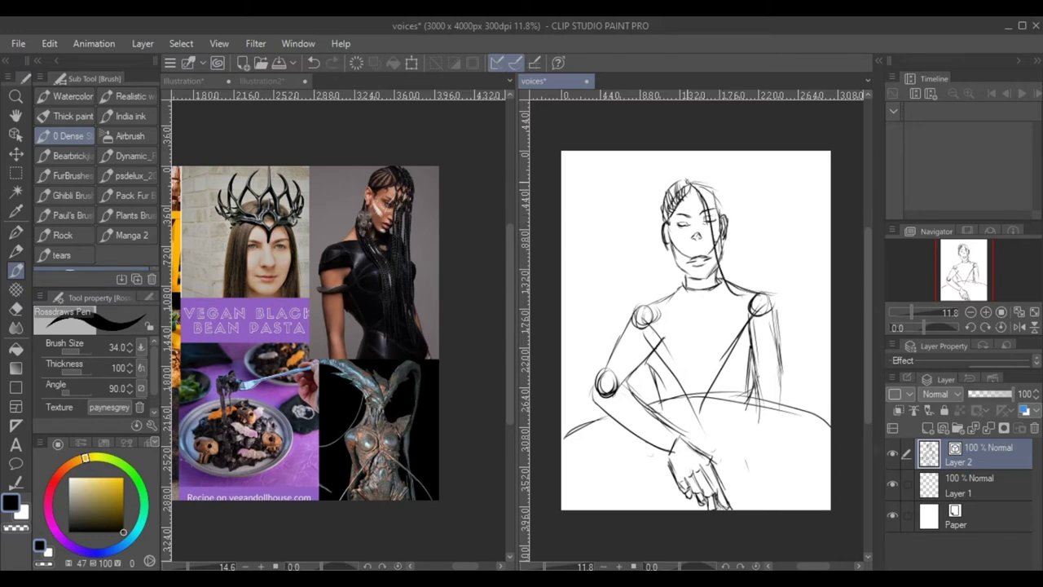
{"action": "left_click_drag", "start_coordinate": [724, 224], "coordinate": [743, 288]}
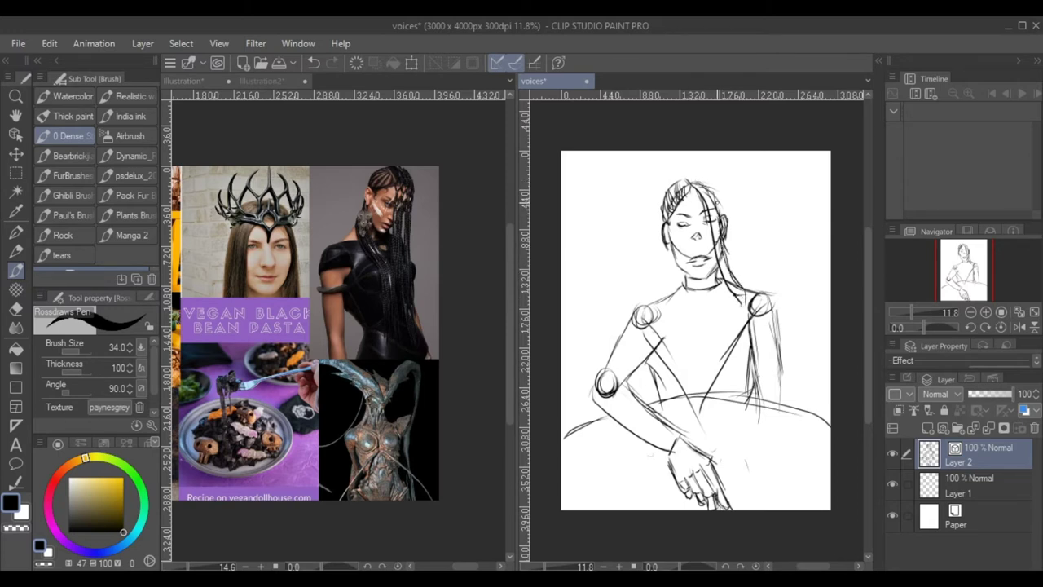
{"action": "mouse_move", "coordinate": [712, 197]}
{"action": "left_mouse_down"}
{"action": "mouse_move", "coordinate": [751, 311]}
{"action": "mouse_move", "coordinate": [743, 352]}
{"action": "left_mouse_up"}
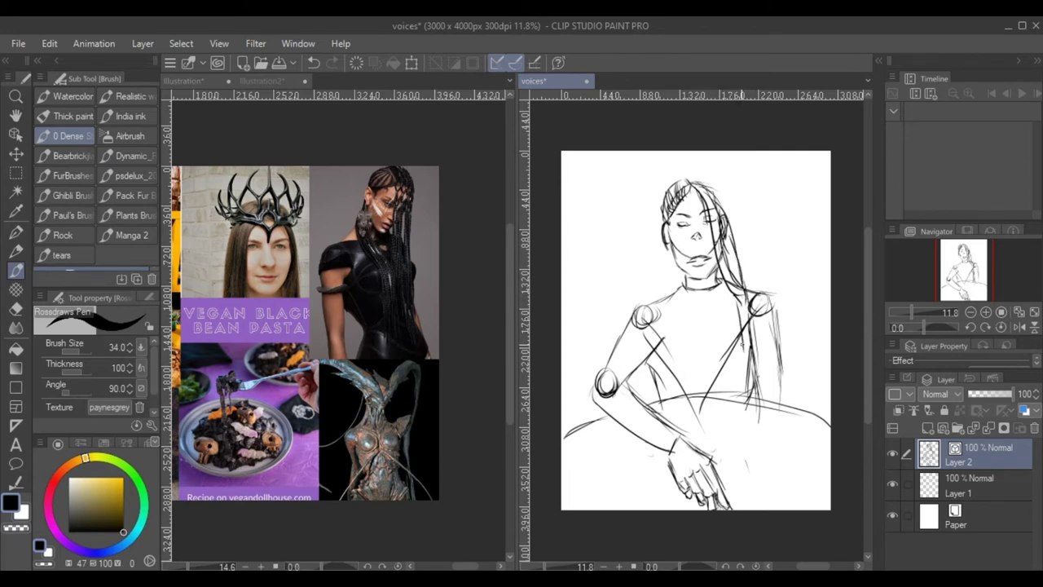
{"action": "left_click_drag", "start_coordinate": [735, 303], "coordinate": [748, 376]}
{"action": "left_click_drag", "start_coordinate": [744, 293], "coordinate": [749, 371]}
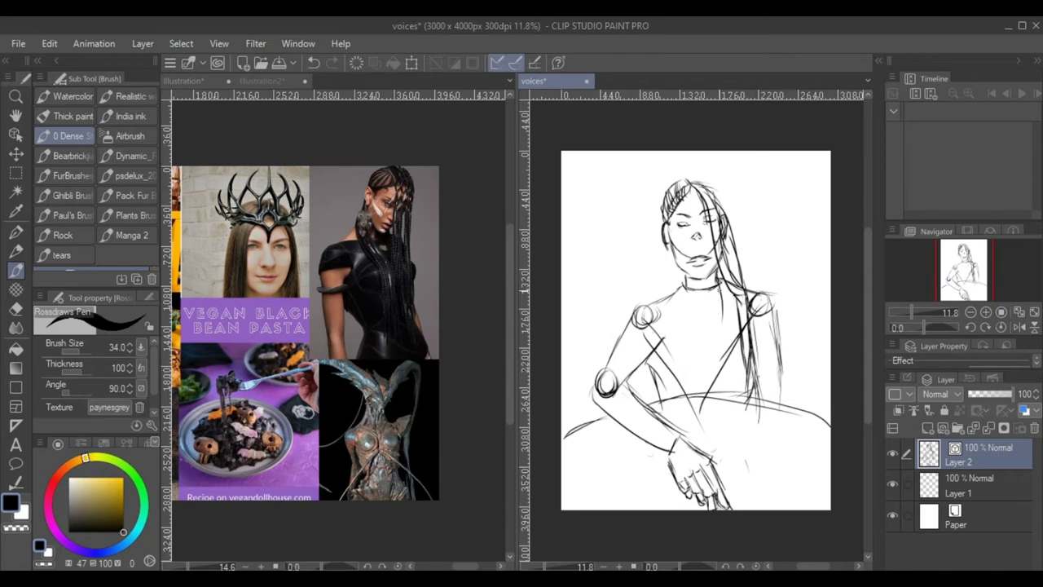
Step: Draw long locks of hair from the neck down the front of the torso to just past the table edge
{"action": "left_click_drag", "start_coordinate": [719, 290], "coordinate": [718, 404]}
{"action": "left_click_drag", "start_coordinate": [722, 329], "coordinate": [723, 434]}
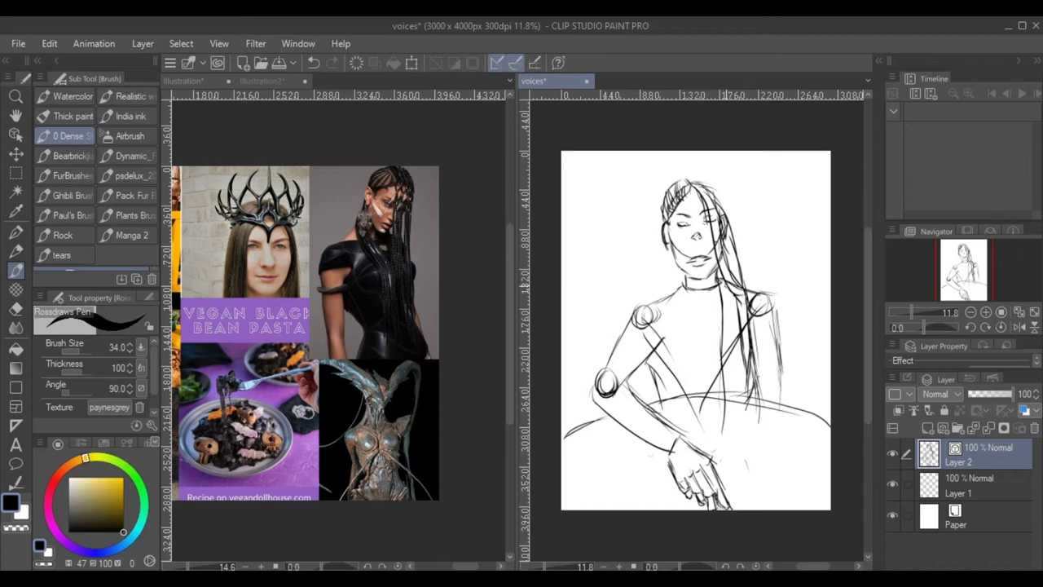
{"action": "left_click_drag", "start_coordinate": [724, 283], "coordinate": [733, 333]}
{"action": "left_click_drag", "start_coordinate": [722, 287], "coordinate": [737, 416]}
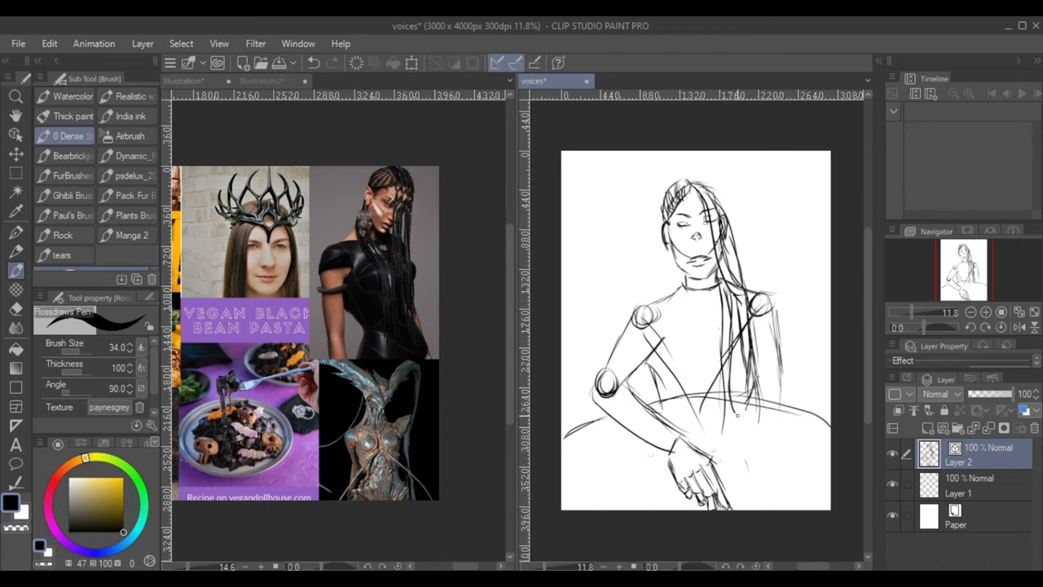
{"action": "mouse_move", "coordinate": [721, 354]}
{"action": "left_mouse_down"}
{"action": "mouse_move", "coordinate": [727, 392]}
{"action": "mouse_move", "coordinate": [743, 414]}
{"action": "mouse_move", "coordinate": [736, 425]}
{"action": "left_mouse_up"}
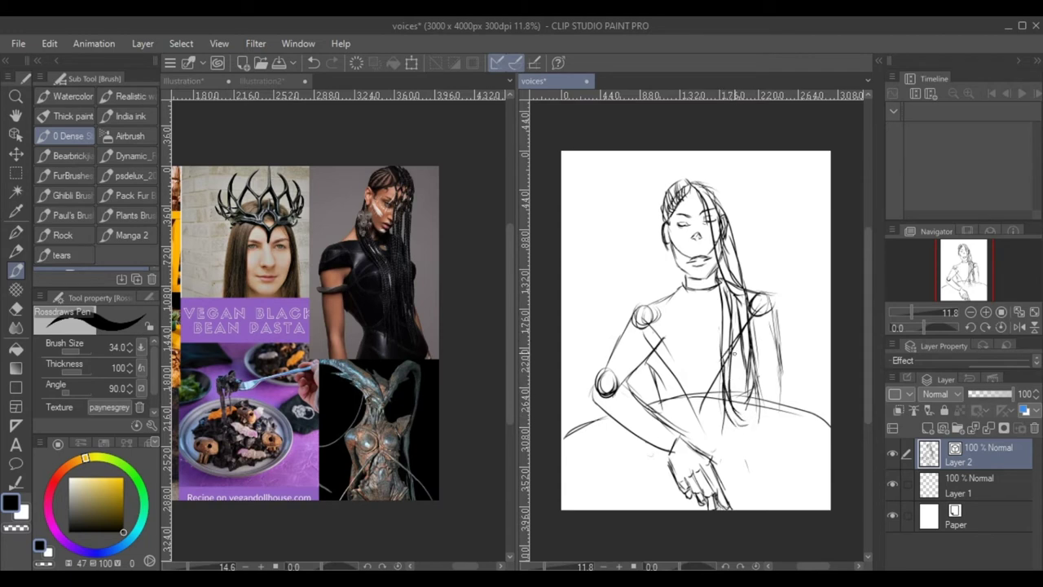
{"action": "left_click_drag", "start_coordinate": [736, 319], "coordinate": [740, 379]}
{"action": "left_click_drag", "start_coordinate": [736, 337], "coordinate": [743, 414]}
{"action": "left_click_drag", "start_coordinate": [737, 364], "coordinate": [754, 435]}
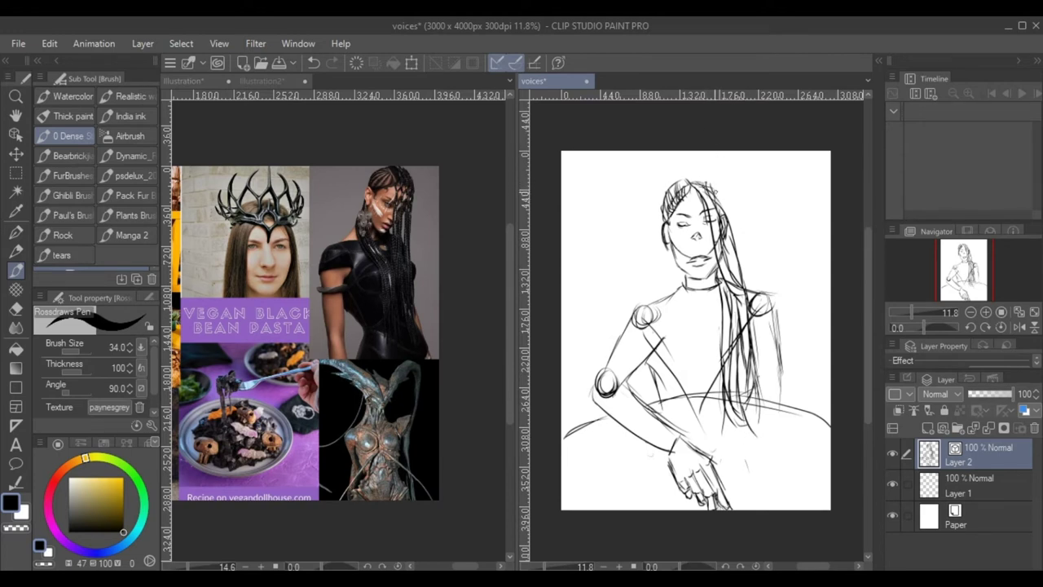
Step: Outline the hair's outer volume over the top of the head and down past the ear on the long-strand side
{"action": "left_click_drag", "start_coordinate": [710, 190], "coordinate": [729, 227]}
{"action": "mouse_move", "coordinate": [684, 182]}
{"action": "left_mouse_down"}
{"action": "mouse_move", "coordinate": [715, 175]}
{"action": "mouse_move", "coordinate": [739, 214]}
{"action": "mouse_move", "coordinate": [739, 259]}
{"action": "left_mouse_up"}
{"action": "left_click_drag", "start_coordinate": [737, 204], "coordinate": [739, 262]}
{"action": "left_click_drag", "start_coordinate": [739, 222], "coordinate": [741, 270]}
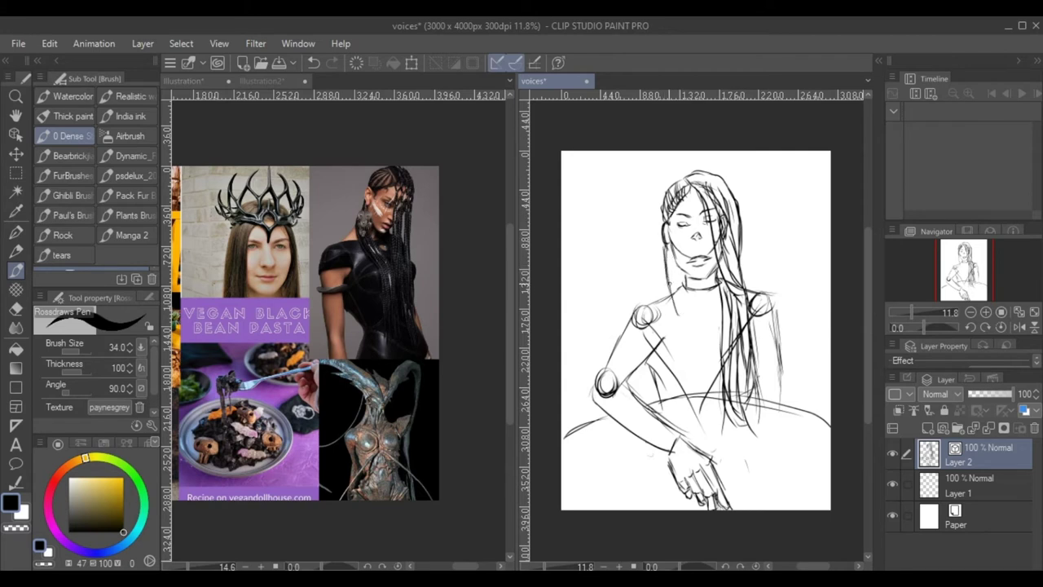
Step: Sketch the opposite side's hair from beside the face, over the chest to the table edge, plus an outer strand to the shoulder
{"action": "left_click_drag", "start_coordinate": [668, 273], "coordinate": [690, 380]}
{"action": "left_click_drag", "start_coordinate": [686, 269], "coordinate": [702, 422]}
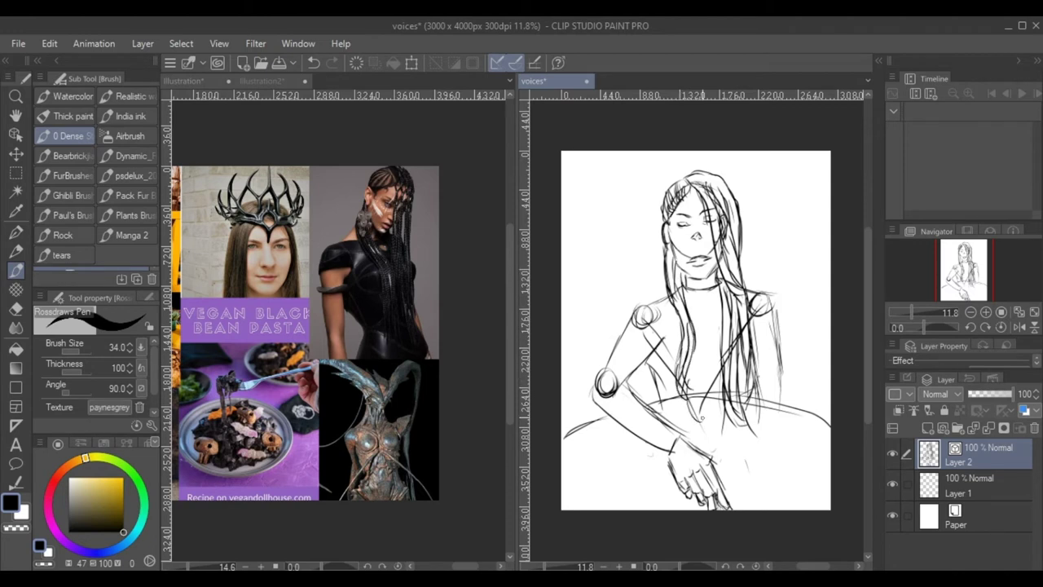
{"action": "left_click_drag", "start_coordinate": [677, 371], "coordinate": [699, 426]}
{"action": "left_click_drag", "start_coordinate": [680, 391], "coordinate": [702, 428]}
{"action": "mouse_move", "coordinate": [663, 239]}
{"action": "left_mouse_down"}
{"action": "mouse_move", "coordinate": [671, 406]}
{"action": "mouse_move", "coordinate": [699, 429]}
{"action": "left_mouse_up"}
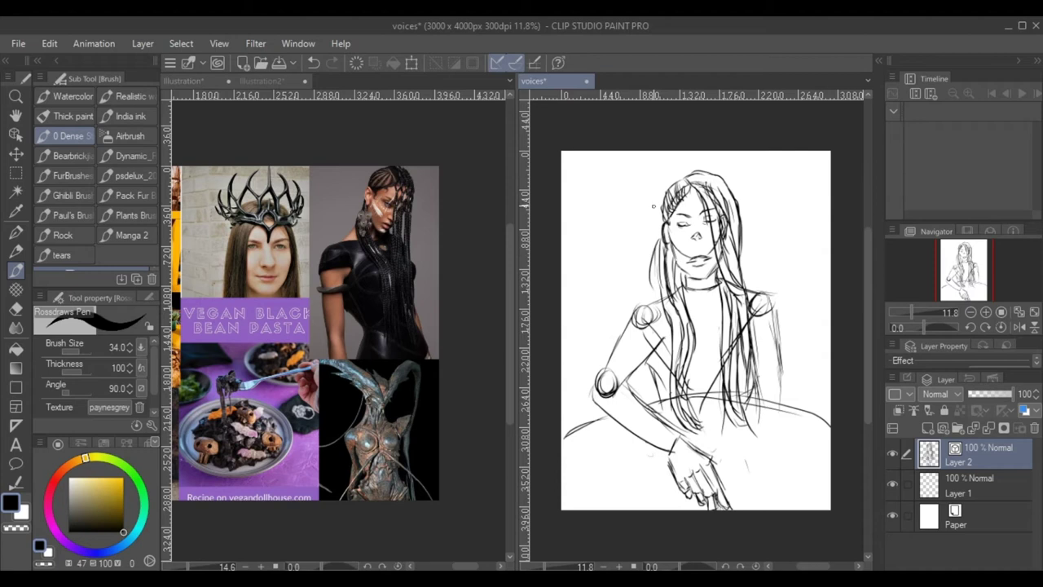
{"action": "left_click_drag", "start_coordinate": [663, 230], "coordinate": [651, 285]}
{"action": "key", "text": "ctrl+z"}
{"action": "left_click_drag", "start_coordinate": [663, 231], "coordinate": [651, 304]}
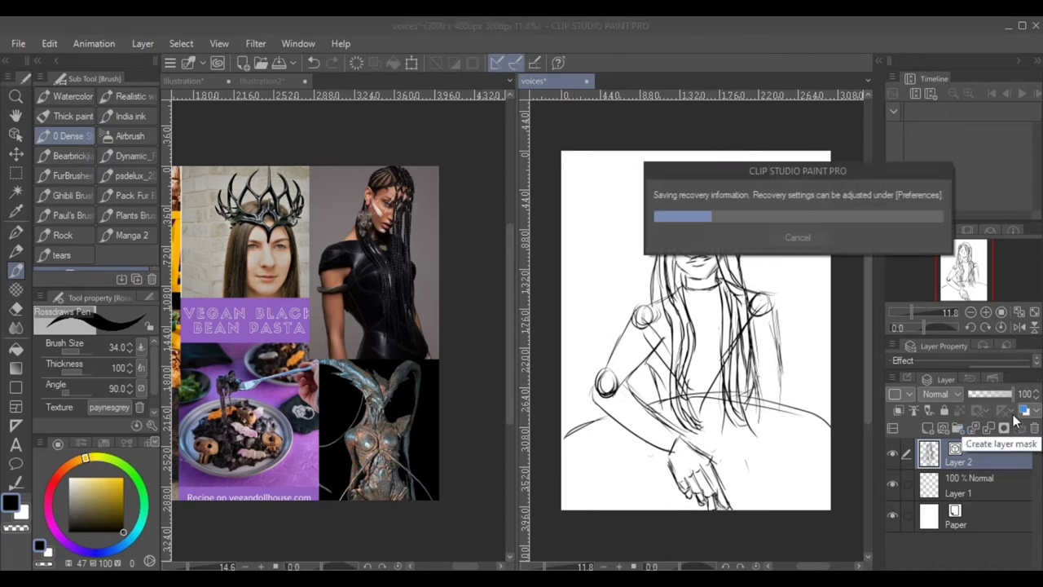
Step: Add a new vector layer and sketch the crown's pointed forehead band with curved tips extending beyond both sides of the head
{"action": "left_click", "coordinate": [943, 427]}
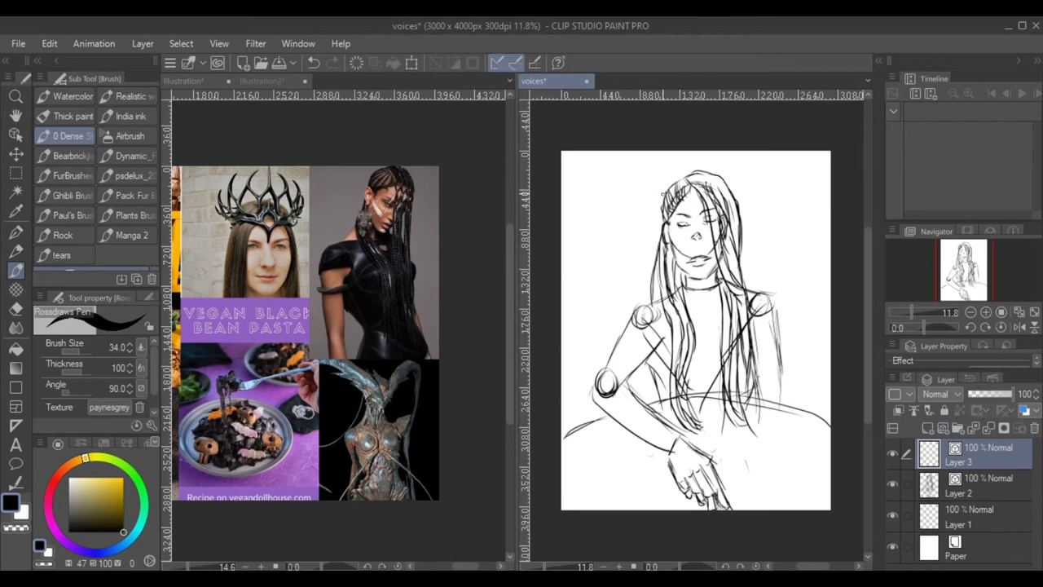
{"action": "mouse_move", "coordinate": [658, 192]}
{"action": "left_mouse_down"}
{"action": "mouse_move", "coordinate": [694, 214]}
{"action": "mouse_move", "coordinate": [702, 200]}
{"action": "mouse_move", "coordinate": [746, 196]}
{"action": "mouse_move", "coordinate": [752, 181]}
{"action": "left_mouse_up"}
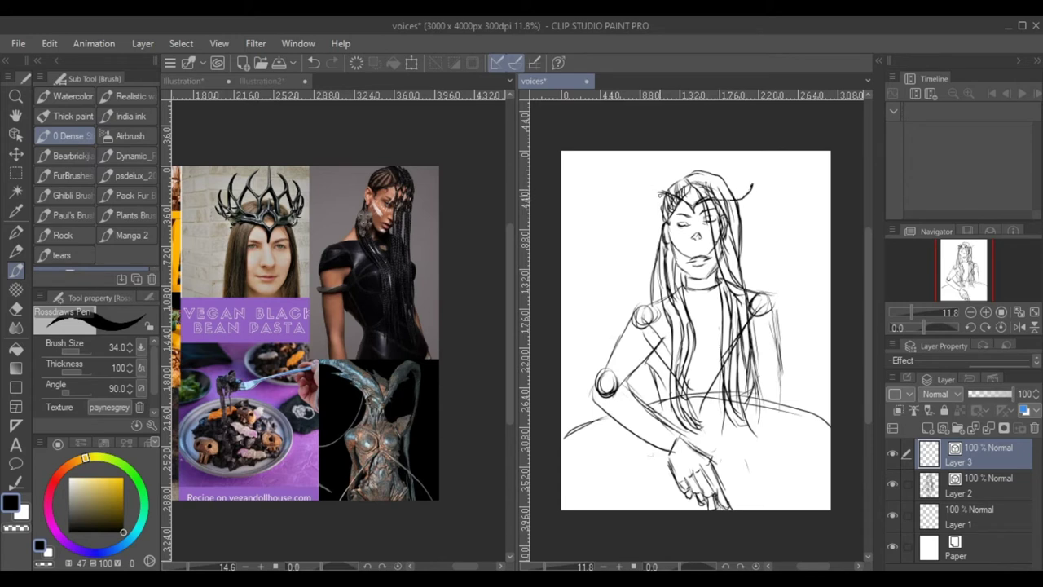
{"action": "mouse_move", "coordinate": [665, 197]}
{"action": "left_mouse_down"}
{"action": "mouse_move", "coordinate": [642, 189]}
{"action": "mouse_move", "coordinate": [659, 195]}
{"action": "left_mouse_up"}
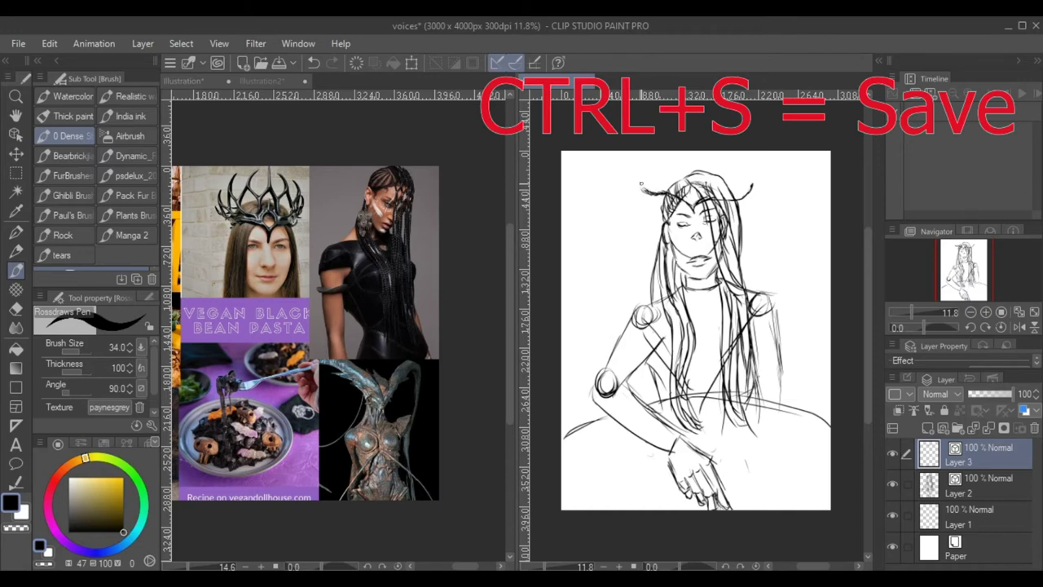
Step: Try to re-dock the displaced Layer palette and rearrange the Navigator, Layer and Search Layer palettes
{"action": "left_click_drag", "start_coordinate": [939, 380], "coordinate": [942, 466]}
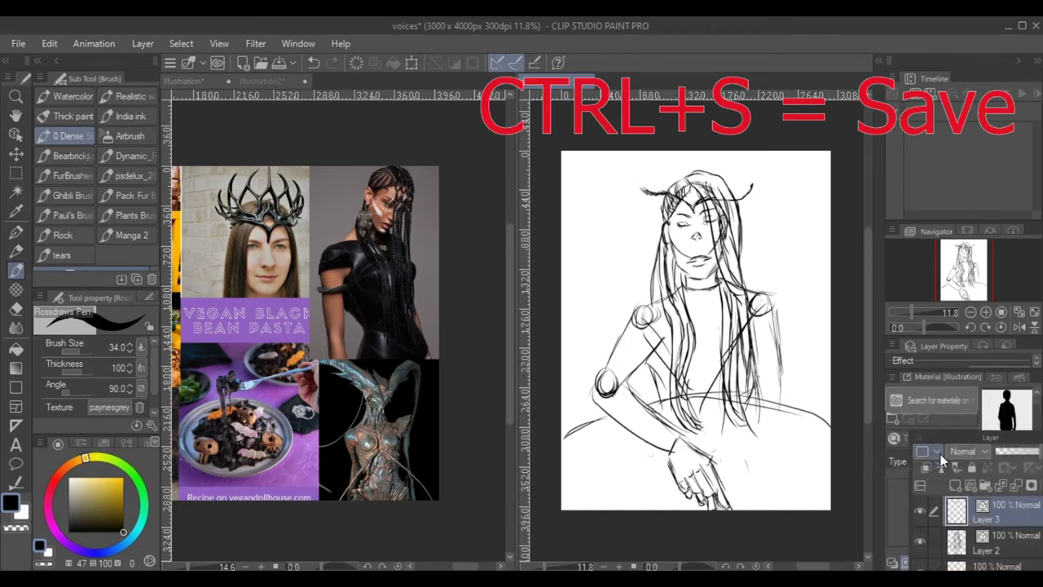
{"action": "left_click_drag", "start_coordinate": [992, 439], "coordinate": [947, 322]}
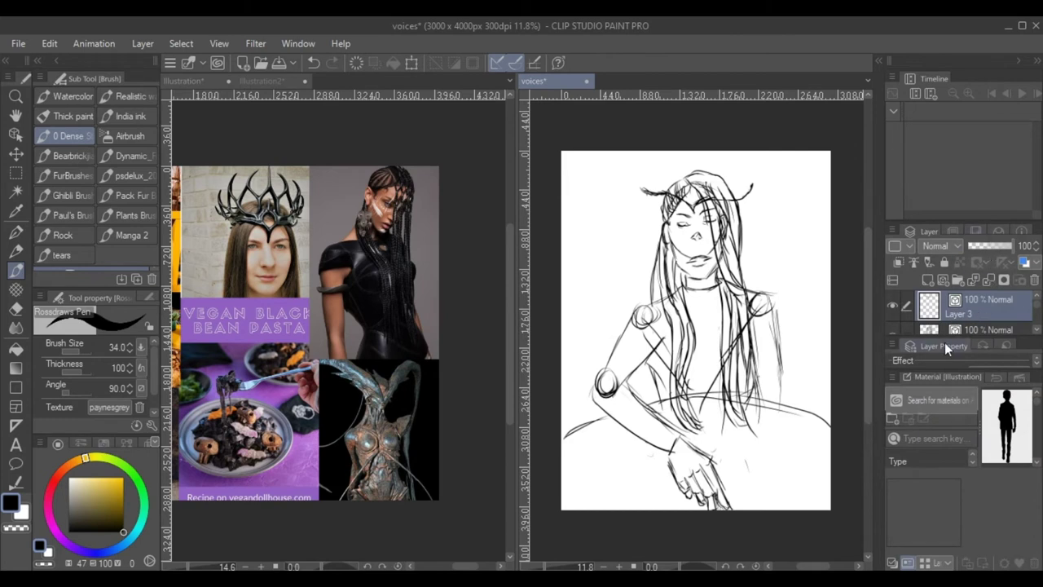
{"action": "left_click_drag", "start_coordinate": [920, 233], "coordinate": [943, 347]}
{"action": "left_click_drag", "start_coordinate": [935, 229], "coordinate": [935, 80]}
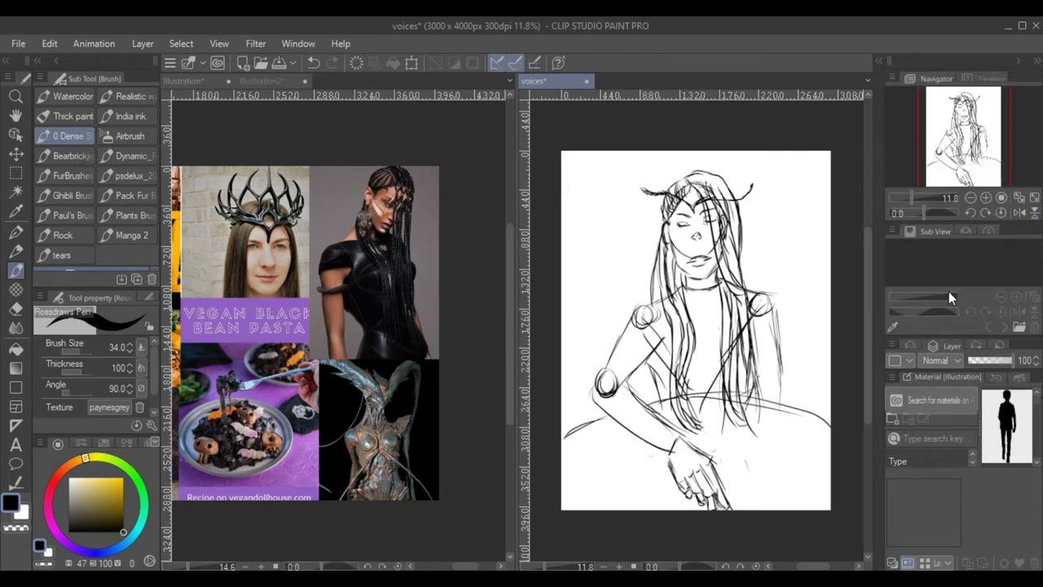
{"action": "scroll", "coordinate": [939, 363], "scroll_direction": "down", "scroll_amount": 20}
{"action": "left_click_drag", "start_coordinate": [949, 347], "coordinate": [954, 233]}
{"action": "left_click", "coordinate": [943, 247]}
{"action": "scroll", "coordinate": [949, 268], "scroll_direction": "up", "scroll_amount": 3}
{"action": "left_click", "coordinate": [944, 262]}
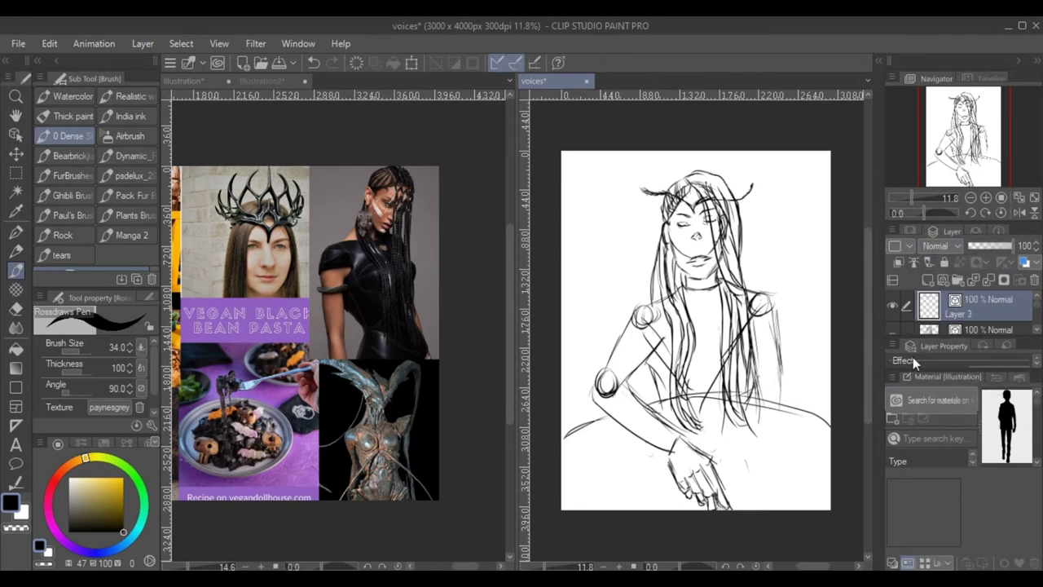
{"action": "left_click", "coordinate": [982, 345]}
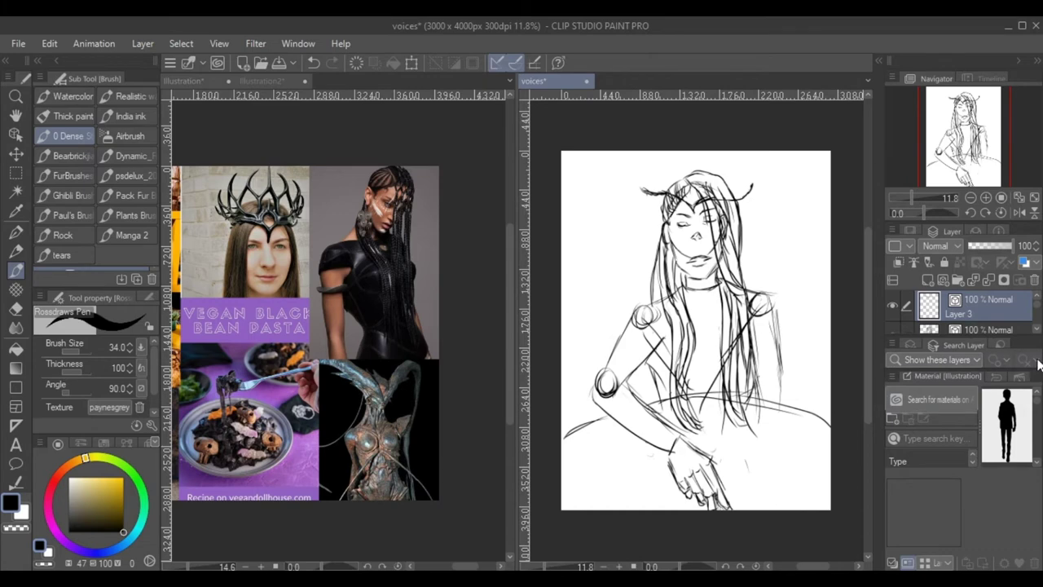
{"action": "mouse_move", "coordinate": [983, 343]}
{"action": "left_mouse_down"}
{"action": "mouse_move", "coordinate": [1012, 231]}
{"action": "mouse_move", "coordinate": [1023, 232]}
{"action": "mouse_move", "coordinate": [900, 217]}
{"action": "mouse_move", "coordinate": [970, 359]}
{"action": "left_mouse_up"}
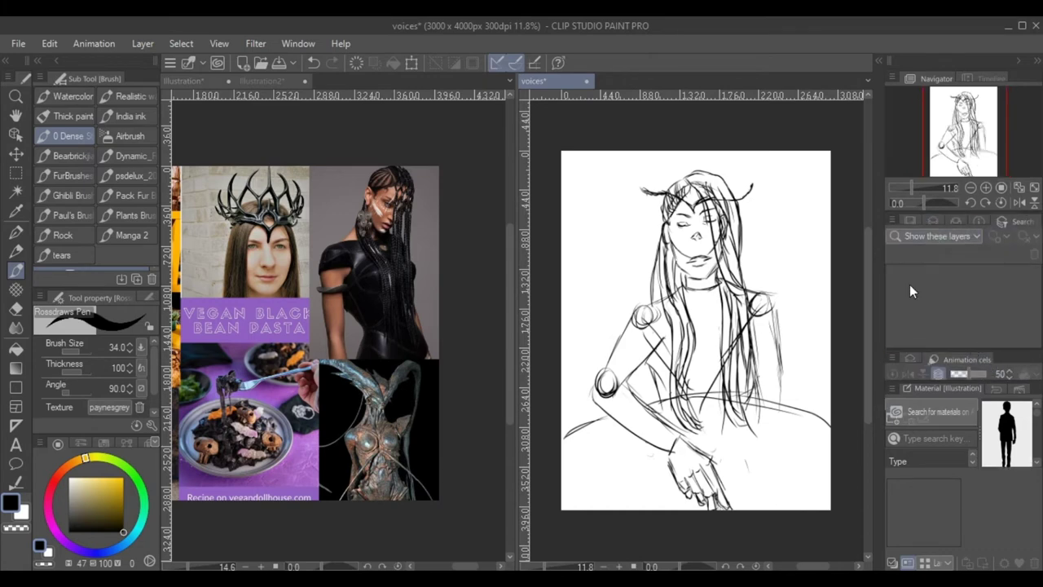
Step: Register the current workspace and load the Illustration workspace
{"action": "left_click", "coordinate": [298, 43]}
{"action": "mouse_move", "coordinate": [465, 70]}
{"action": "left_click", "coordinate": [594, 232]}
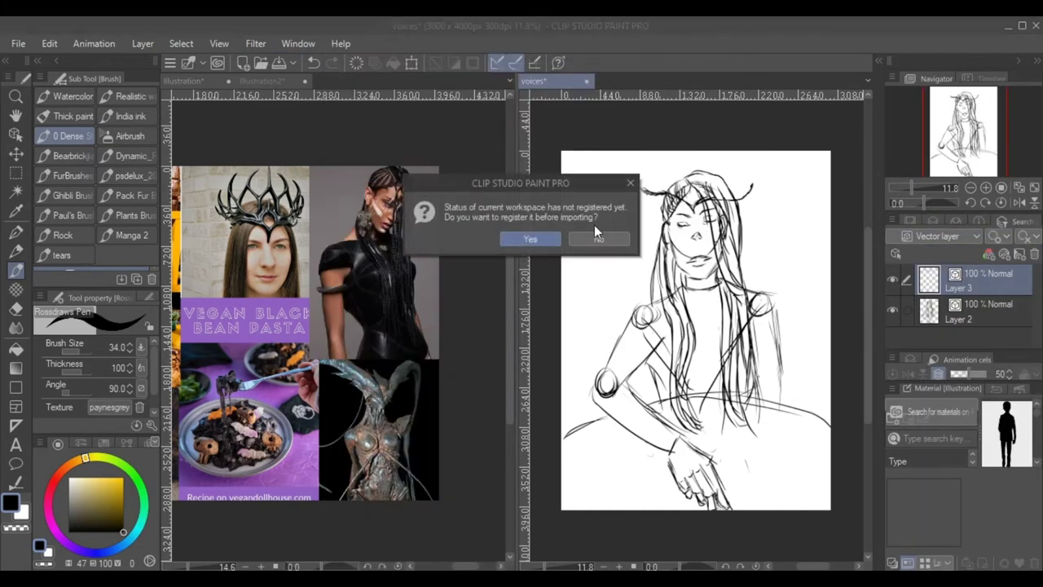
{"action": "left_click", "coordinate": [530, 238]}
{"action": "left_click", "coordinate": [627, 262]}
{"action": "left_click", "coordinate": [649, 241]}
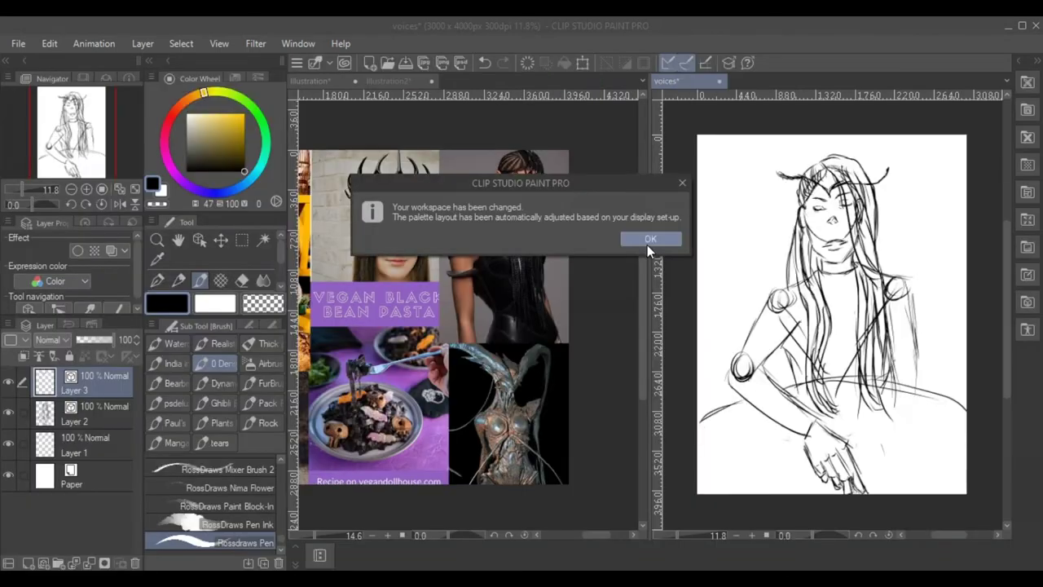
{"action": "left_click", "coordinate": [649, 239]}
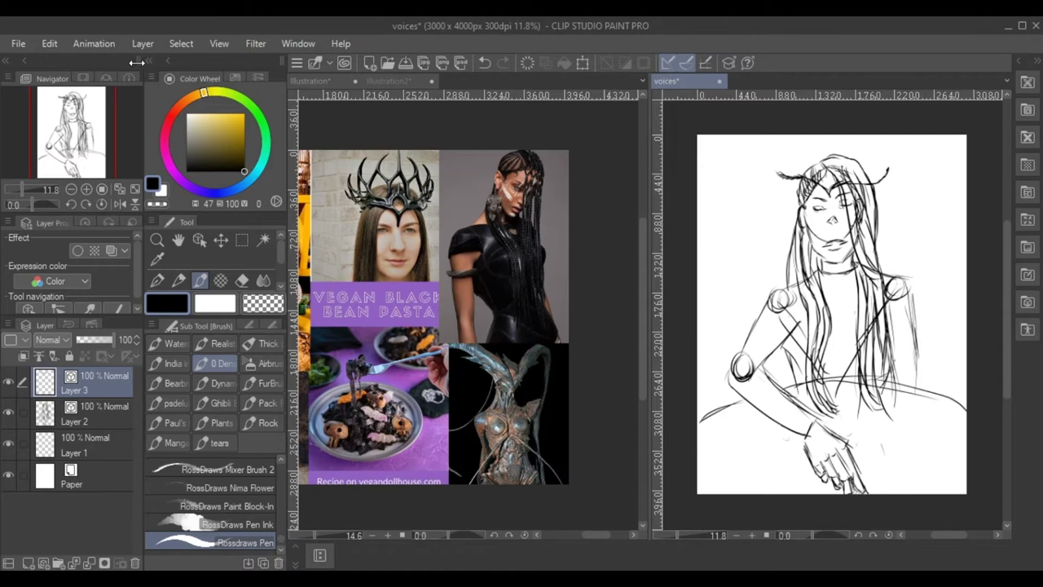
Step: Adjust the palette dock width and switch to the Comic workspace
{"action": "left_click_drag", "start_coordinate": [137, 63], "coordinate": [145, 62]}
{"action": "left_click", "coordinate": [7, 63]}
{"action": "left_click", "coordinate": [7, 63]}
{"action": "left_click", "coordinate": [302, 45]}
{"action": "mouse_move", "coordinate": [383, 68]}
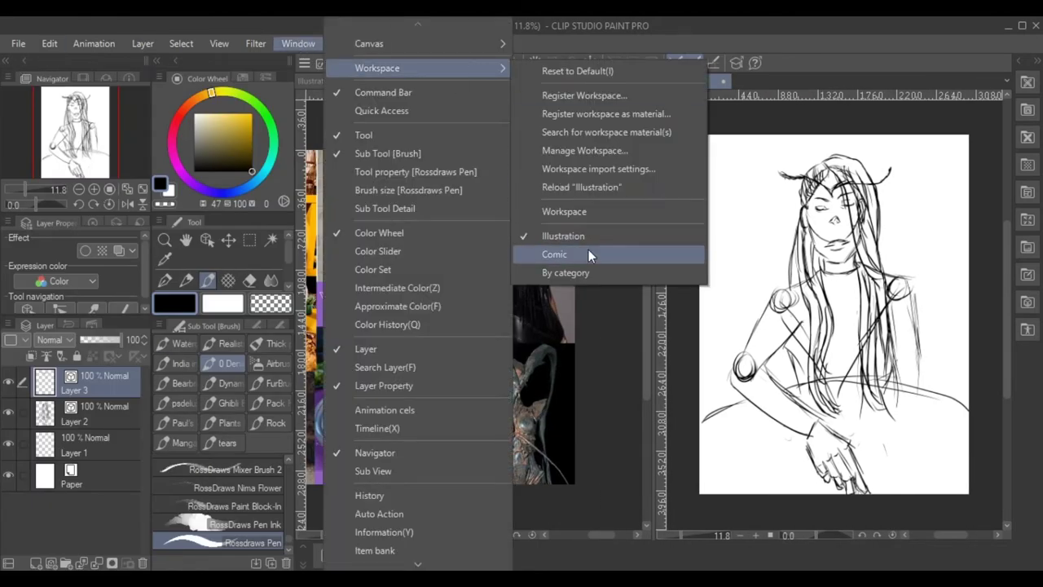
{"action": "left_click", "coordinate": [589, 251]}
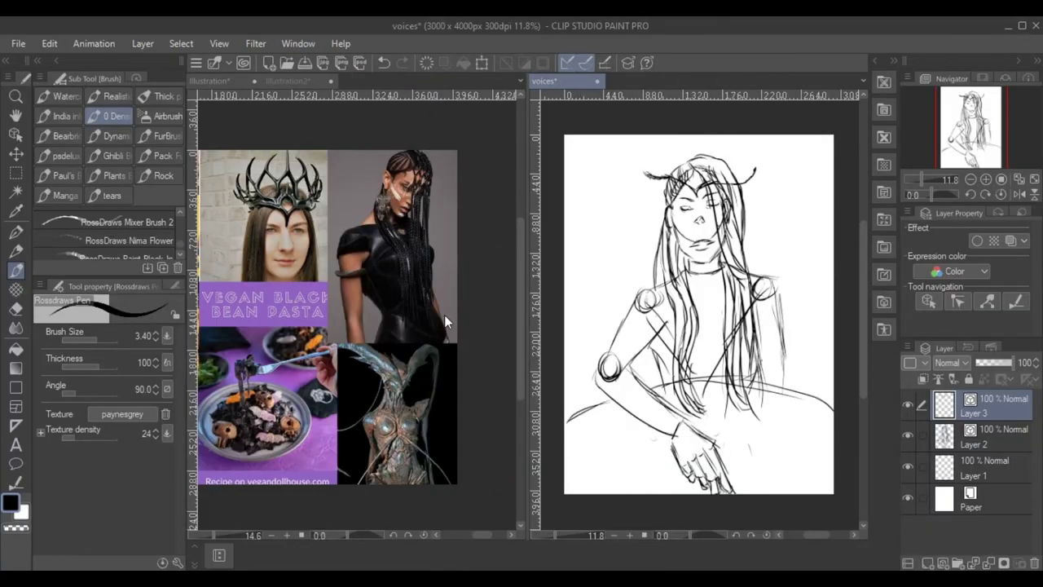
Step: Check Layer 3 by toggling its visibility, and show the crown photo centrally in the Illustration collage before returning to the voices canvas
{"action": "left_click", "coordinate": [908, 405]}
{"action": "left_click", "coordinate": [907, 406]}
{"action": "left_click", "coordinate": [212, 81]}
{"action": "left_click_drag", "start_coordinate": [484, 536], "coordinate": [477, 534]}
{"action": "left_click", "coordinate": [556, 81]}
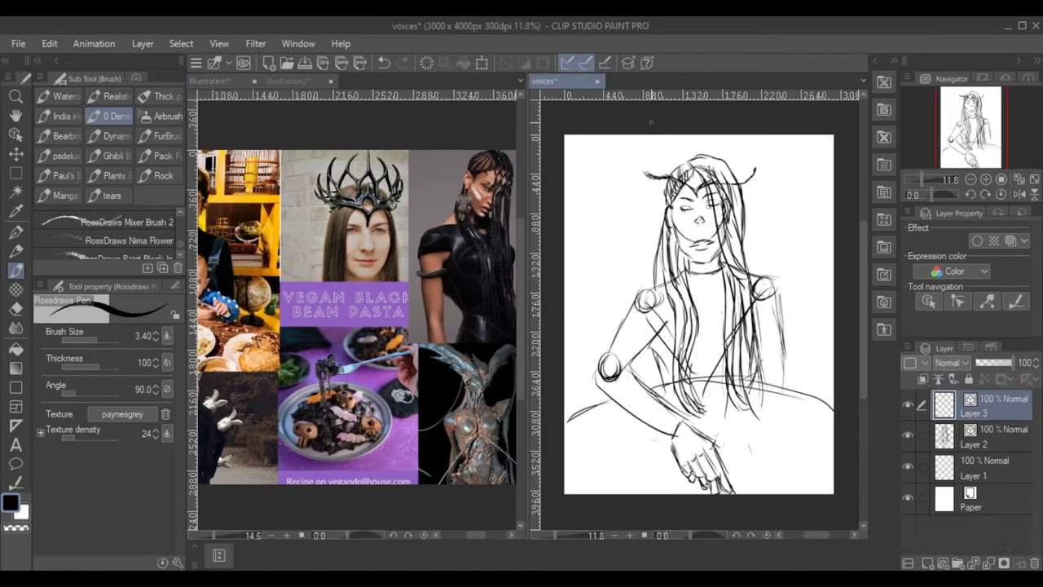
Step: Scale Layer 2 and Layer 3 together to 85% and shift the figure sideways to centre it on the page
{"action": "left_click", "coordinate": [944, 443], "text": "shift"}
{"action": "key", "text": "ctrl+t"}
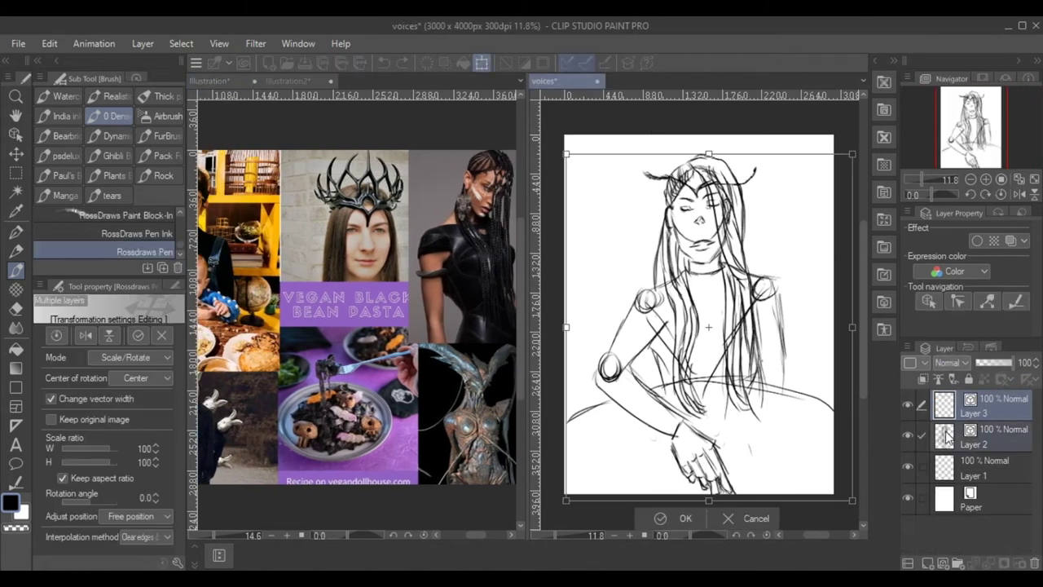
{"action": "left_click_drag", "start_coordinate": [849, 156], "coordinate": [808, 207]}
{"action": "left_click_drag", "start_coordinate": [755, 334], "coordinate": [776, 334]}
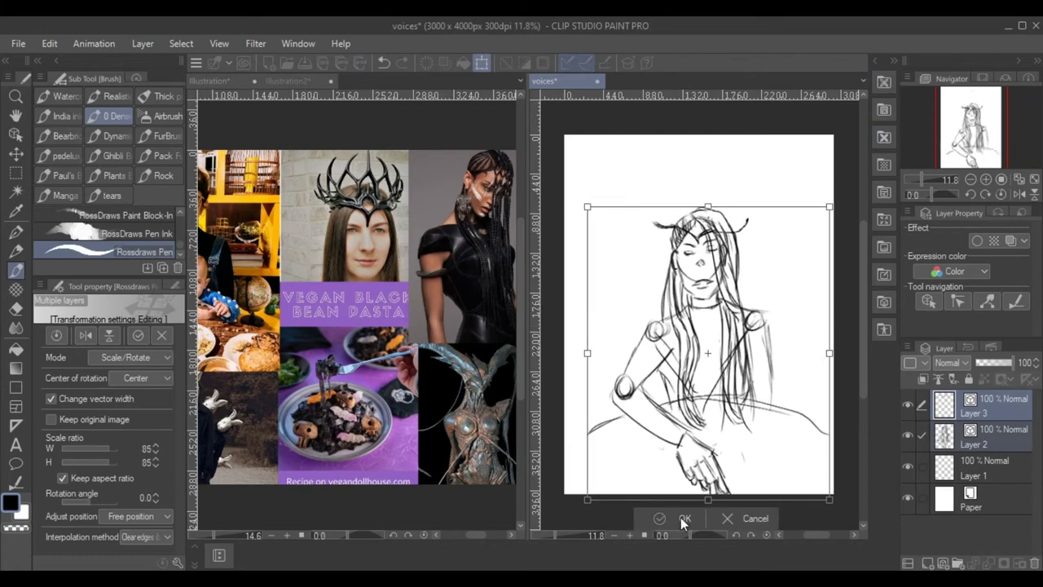
{"action": "left_click", "coordinate": [664, 519]}
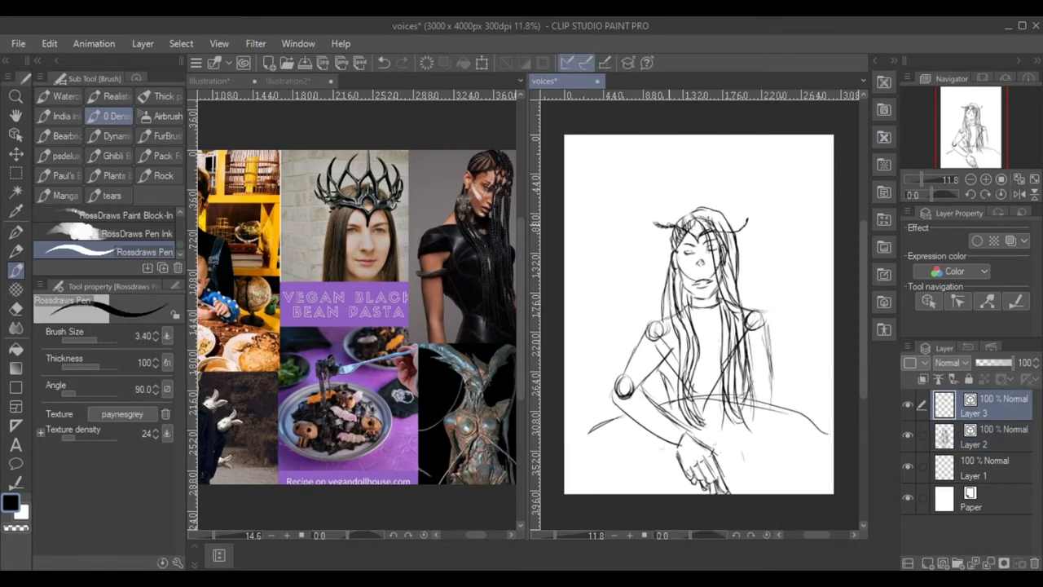
Step: Sketch branching, antler-like spikes rising from the crown's band on both sides and above the forehead
{"action": "left_click_drag", "start_coordinate": [670, 226], "coordinate": [659, 203]}
{"action": "left_click_drag", "start_coordinate": [742, 232], "coordinate": [744, 200]}
{"action": "mouse_move", "coordinate": [689, 228]}
{"action": "left_mouse_down"}
{"action": "mouse_move", "coordinate": [694, 217]}
{"action": "mouse_move", "coordinate": [703, 231]}
{"action": "mouse_move", "coordinate": [689, 232]}
{"action": "mouse_move", "coordinate": [731, 221]}
{"action": "mouse_move", "coordinate": [747, 195]}
{"action": "left_mouse_up"}
{"action": "mouse_move", "coordinate": [722, 223]}
{"action": "left_mouse_down"}
{"action": "mouse_move", "coordinate": [738, 184]}
{"action": "mouse_move", "coordinate": [738, 196]}
{"action": "mouse_move", "coordinate": [697, 211]}
{"action": "left_mouse_up"}
{"action": "left_click_drag", "start_coordinate": [689, 218], "coordinate": [679, 200]}
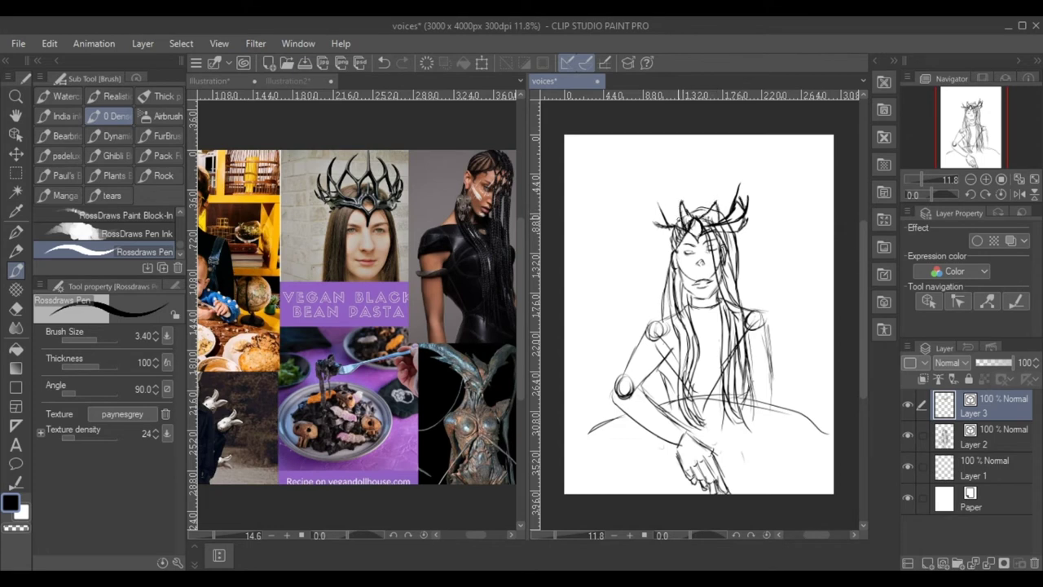
{"action": "left_click_drag", "start_coordinate": [653, 186], "coordinate": [659, 213]}
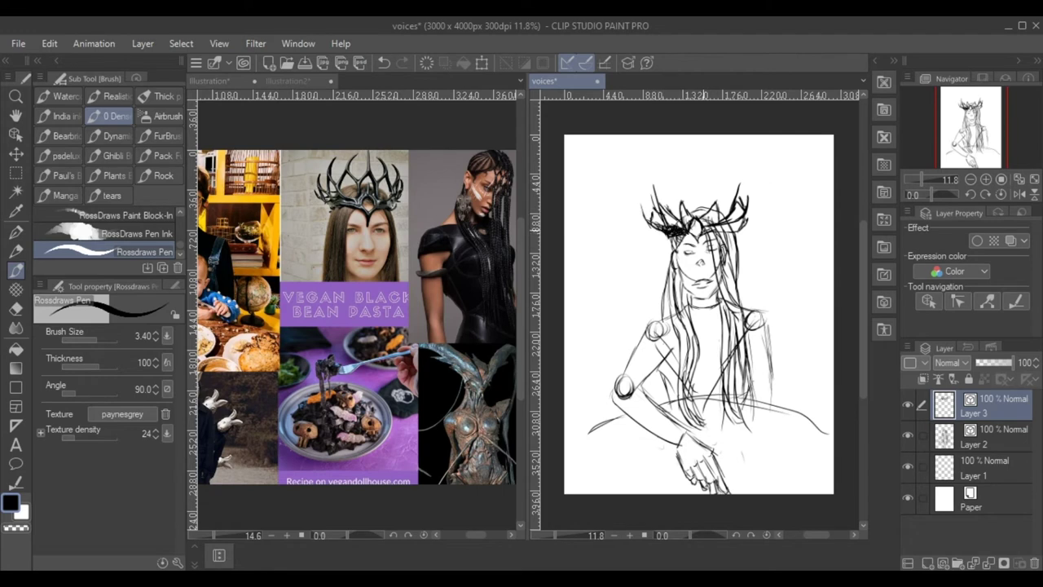
{"action": "left_click_drag", "start_coordinate": [705, 228], "coordinate": [734, 229]}
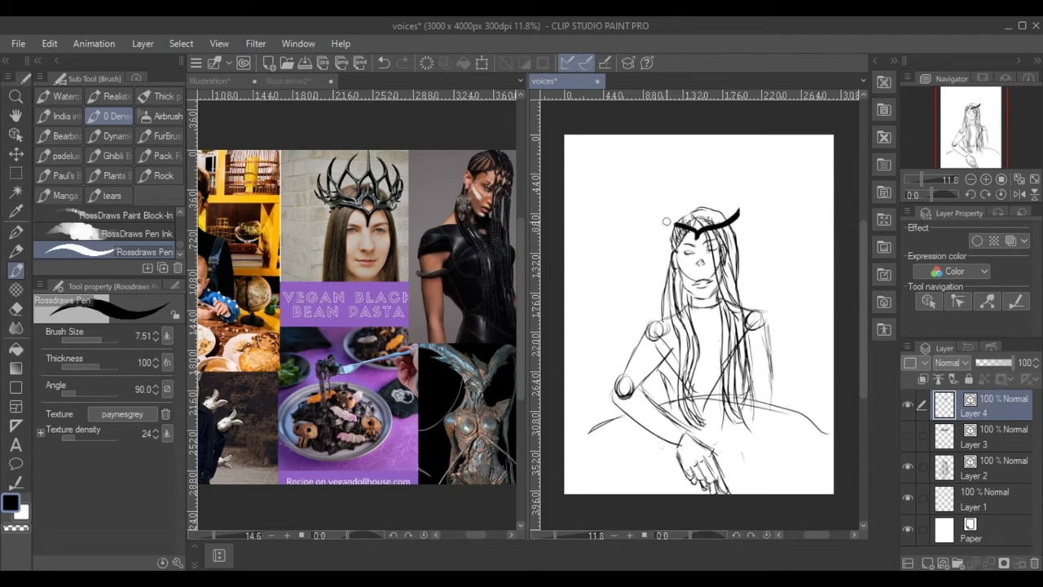
Step: Ink a bold, spiked black crown on Layer 4, with a thick pointed band, side horns and tall upright spikes around the head
{"action": "mouse_move", "coordinate": [655, 204]}
{"action": "left_mouse_down"}
{"action": "mouse_move", "coordinate": [694, 234]}
{"action": "mouse_move", "coordinate": [672, 237]}
{"action": "mouse_move", "coordinate": [675, 228]}
{"action": "mouse_move", "coordinate": [683, 236]}
{"action": "mouse_move", "coordinate": [674, 225]}
{"action": "mouse_move", "coordinate": [733, 221]}
{"action": "left_mouse_up"}
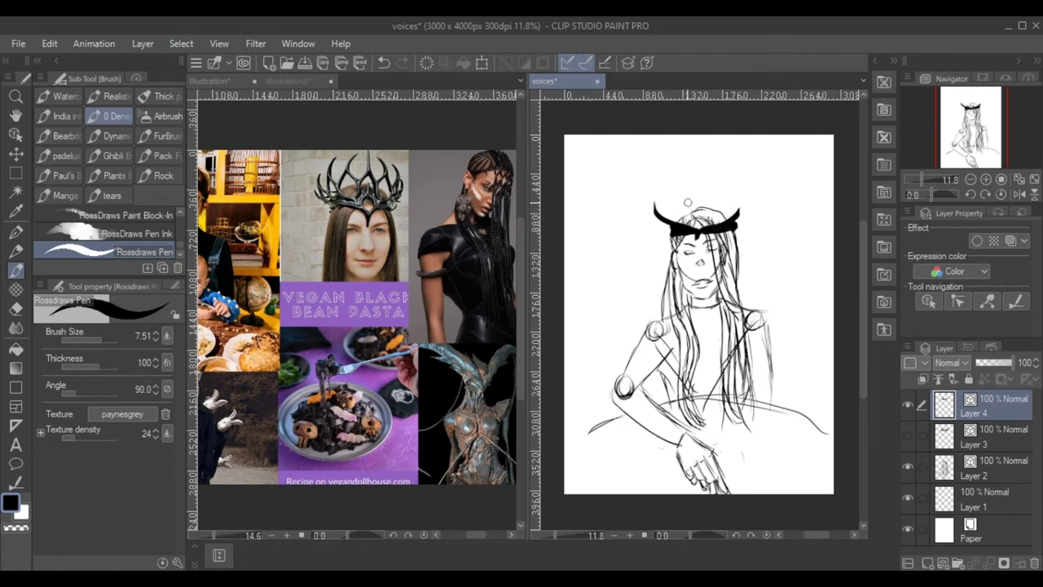
{"action": "mouse_move", "coordinate": [688, 230]}
{"action": "left_mouse_down"}
{"action": "mouse_move", "coordinate": [692, 206]}
{"action": "mouse_move", "coordinate": [704, 230]}
{"action": "mouse_move", "coordinate": [702, 218]}
{"action": "mouse_move", "coordinate": [725, 219]}
{"action": "mouse_move", "coordinate": [744, 195]}
{"action": "left_mouse_up"}
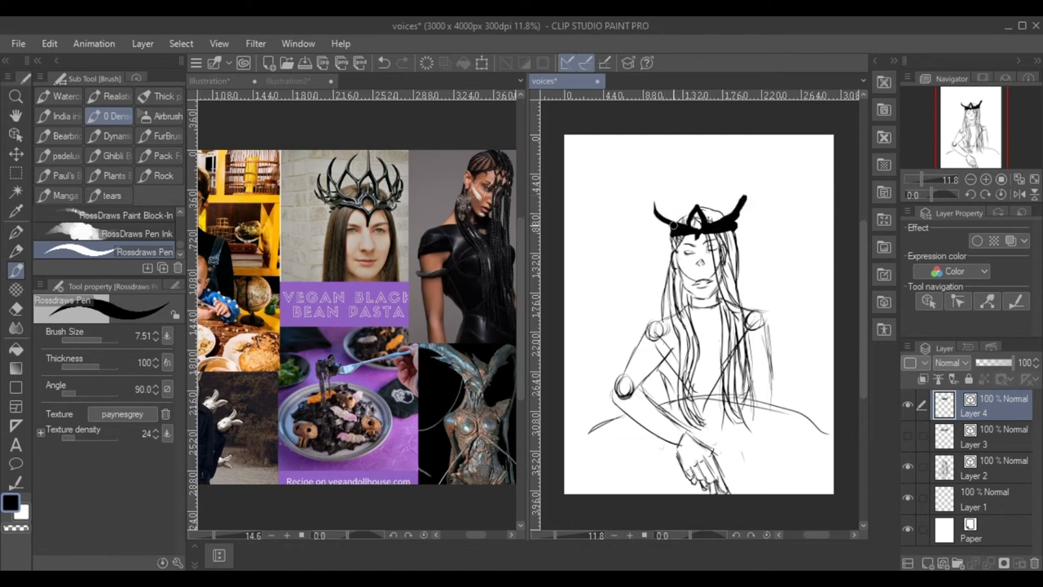
{"action": "left_click_drag", "start_coordinate": [681, 230], "coordinate": [653, 199]}
{"action": "left_click_drag", "start_coordinate": [725, 225], "coordinate": [750, 187]}
{"action": "left_click_drag", "start_coordinate": [671, 222], "coordinate": [664, 165]}
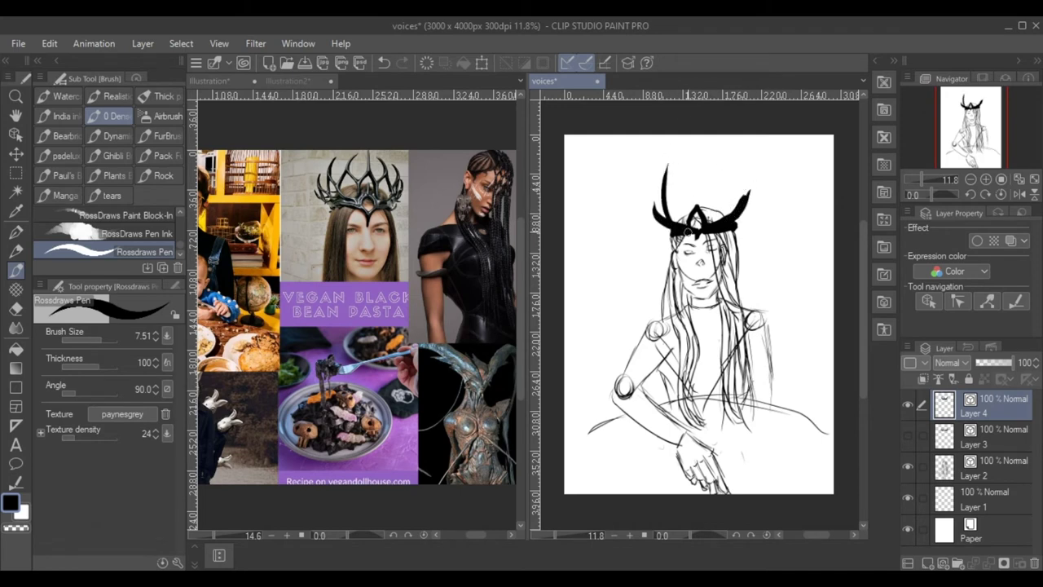
{"action": "mouse_move", "coordinate": [687, 227]}
{"action": "left_mouse_down"}
{"action": "mouse_move", "coordinate": [694, 163]}
{"action": "mouse_move", "coordinate": [685, 193]}
{"action": "mouse_move", "coordinate": [717, 168]}
{"action": "mouse_move", "coordinate": [719, 189]}
{"action": "mouse_move", "coordinate": [730, 165]}
{"action": "mouse_move", "coordinate": [709, 201]}
{"action": "mouse_move", "coordinate": [670, 193]}
{"action": "left_mouse_up"}
{"action": "left_click_drag", "start_coordinate": [670, 193], "coordinate": [669, 203]}
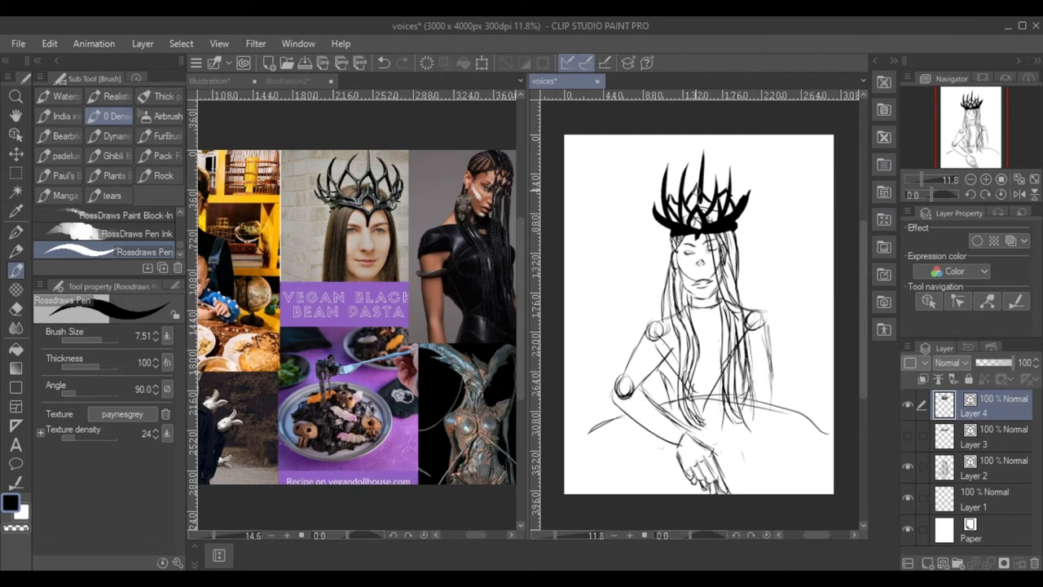
{"action": "left_click_drag", "start_coordinate": [696, 205], "coordinate": [696, 153]}
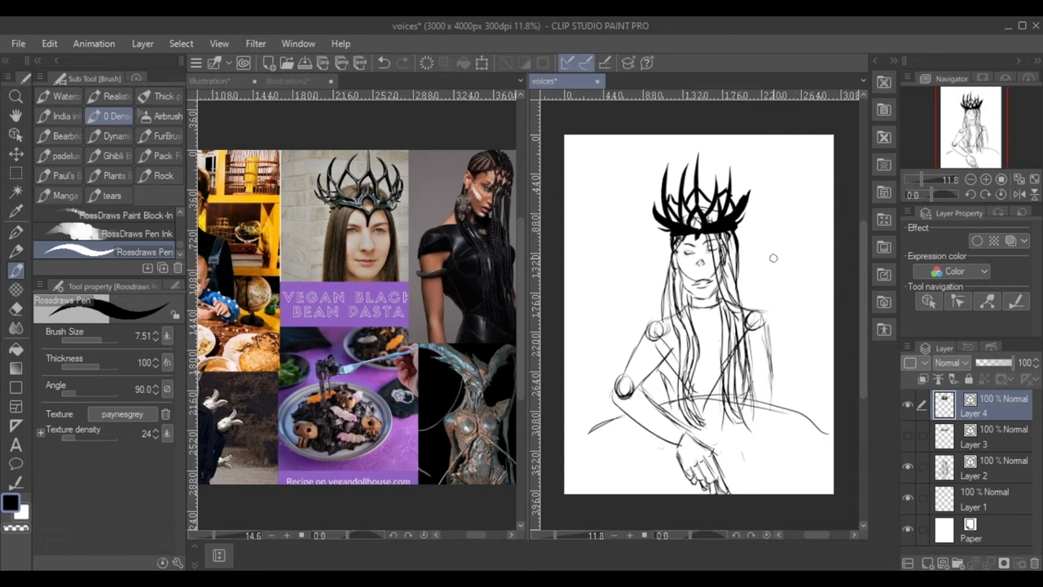
Step: Reduce the Rossdraws Pen brush size to 1.85 and bring the lower page and hand fully into view
{"action": "key", "text": "bracketleft"}
{"action": "key", "text": "bracketleft"}
{"action": "key", "text": "bracketleft"}
{"action": "key", "text": "bracketleft"}
{"action": "key", "text": "bracketleft"}
{"action": "key", "text": "bracketleft"}
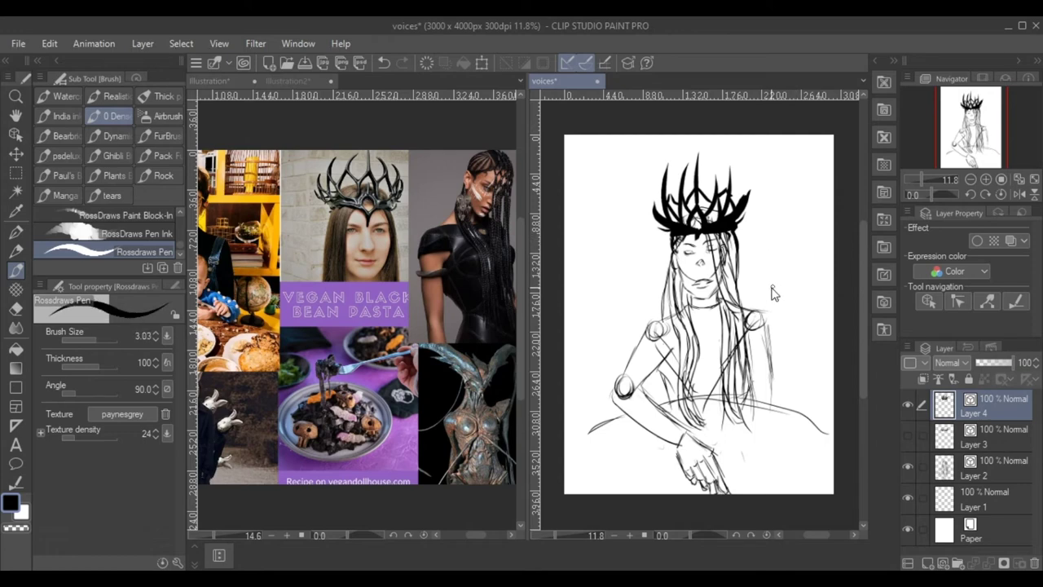
{"action": "key", "text": "bracketleft"}
{"action": "key", "text": "bracketleft"}
{"action": "key", "text": "bracketleft"}
{"action": "key", "text": "bracketleft"}
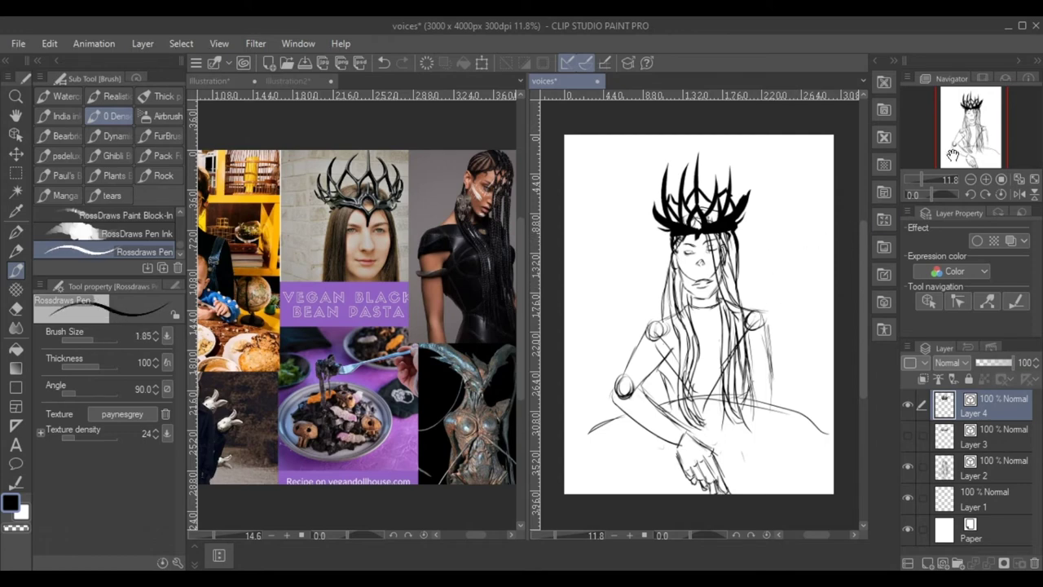
{"action": "mouse_move", "coordinate": [970, 156]}
{"action": "left_mouse_down"}
{"action": "mouse_move", "coordinate": [956, 167]}
{"action": "mouse_move", "coordinate": [970, 163]}
{"action": "left_mouse_up"}
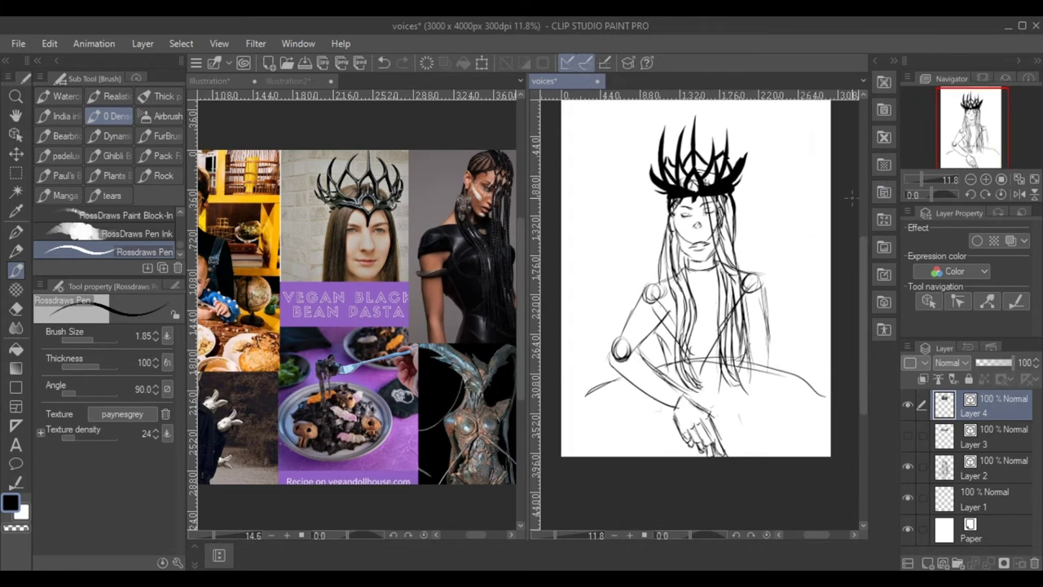
Step: Show the armoured woman and horned figure photos fully in the Illustration collage before returning to the voices canvas
{"action": "left_click", "coordinate": [505, 539]}
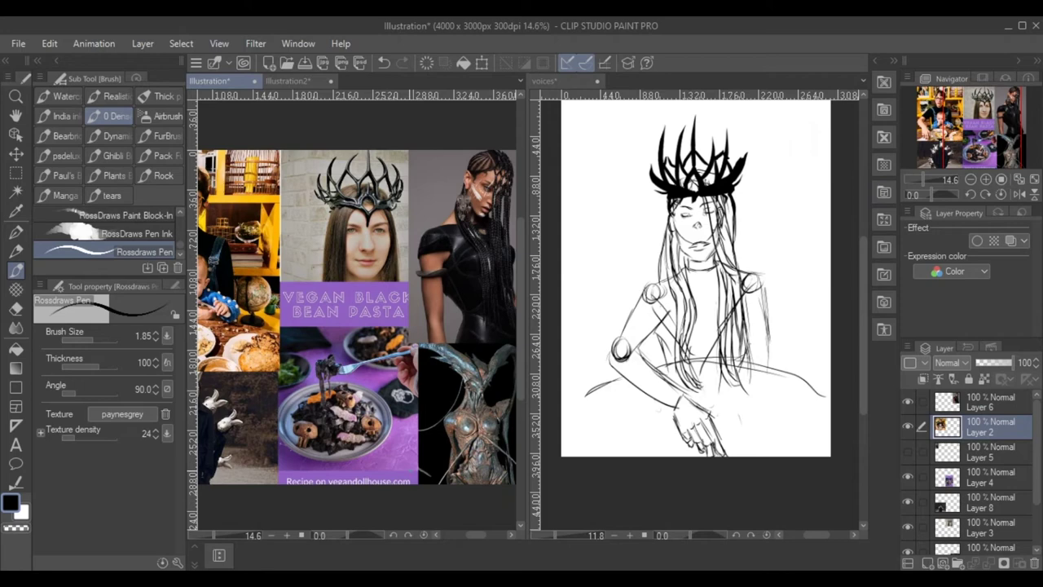
{"action": "left_click_drag", "start_coordinate": [982, 118], "coordinate": [1012, 135]}
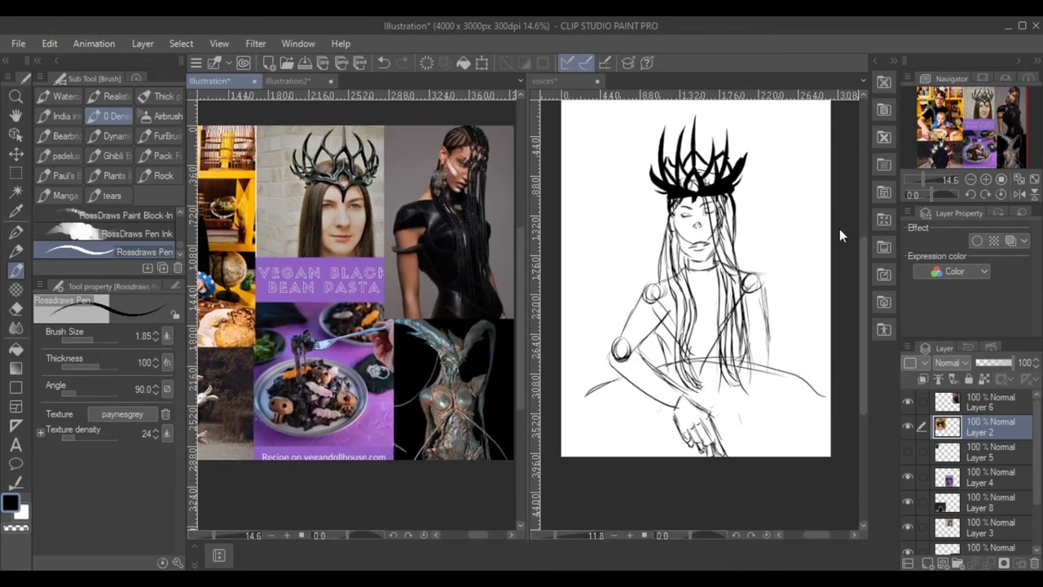
{"action": "left_click", "coordinate": [848, 264]}
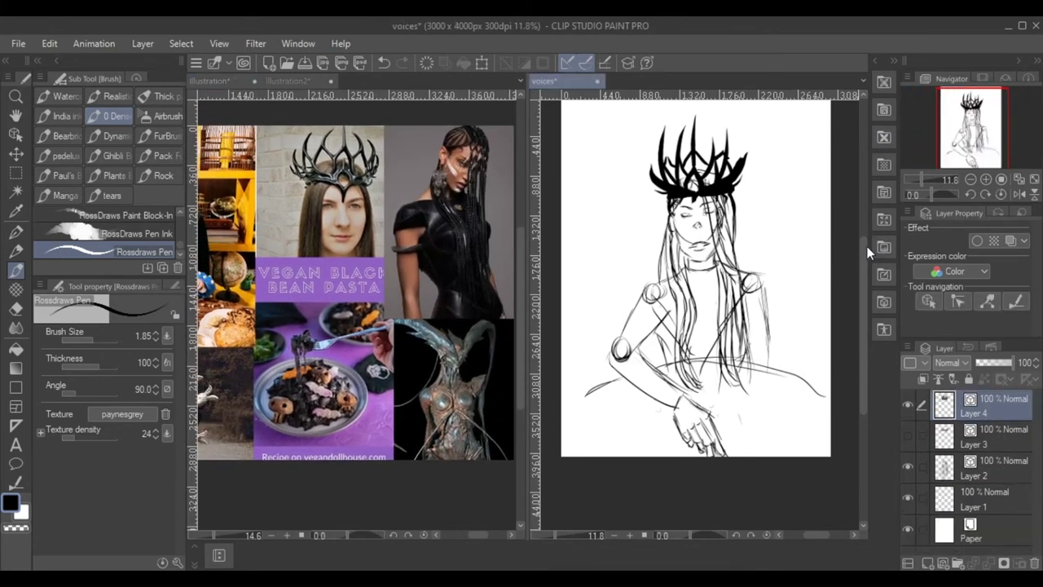
Step: Add a vector layer above the crown layer and sketch pointed shoulder armour on both sides with a V-shaped neckline
{"action": "left_click", "coordinate": [928, 381]}
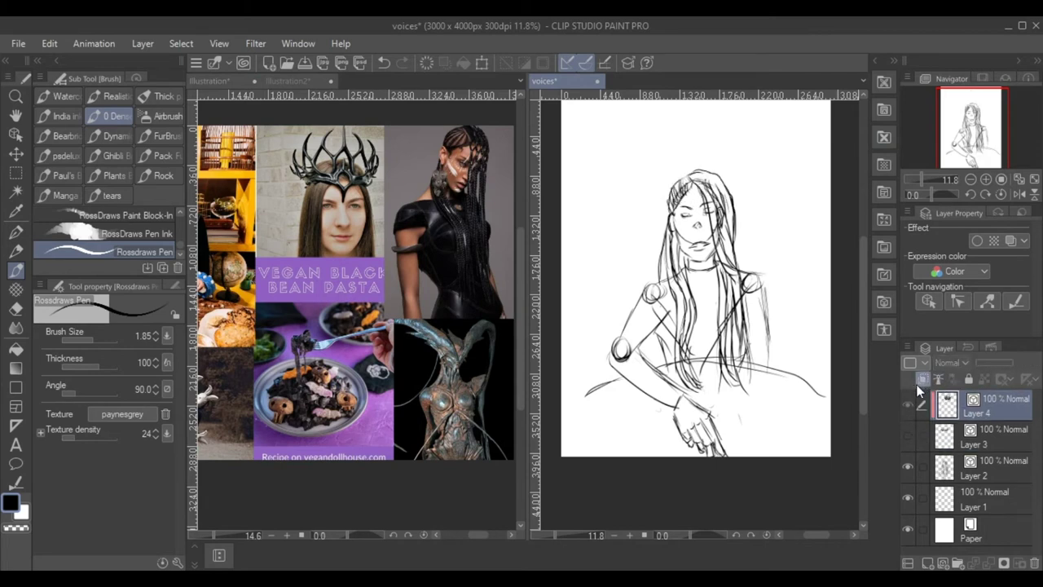
{"action": "left_click", "coordinate": [922, 380]}
{"action": "left_click", "coordinate": [943, 562]}
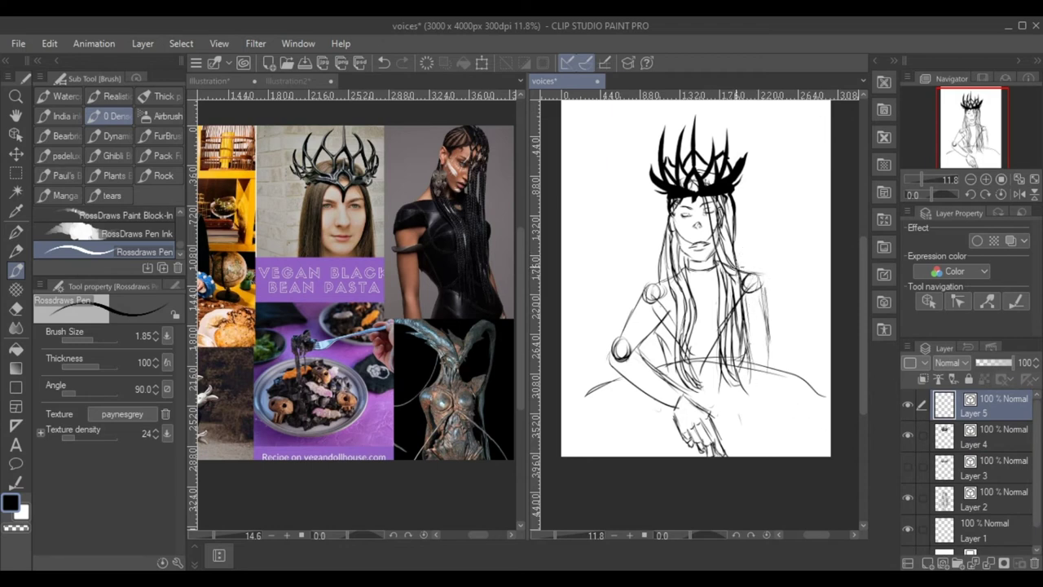
{"action": "mouse_move", "coordinate": [741, 265]}
{"action": "left_mouse_down"}
{"action": "mouse_move", "coordinate": [772, 262]}
{"action": "mouse_move", "coordinate": [756, 277]}
{"action": "mouse_move", "coordinate": [745, 328]}
{"action": "mouse_move", "coordinate": [748, 318]}
{"action": "left_mouse_up"}
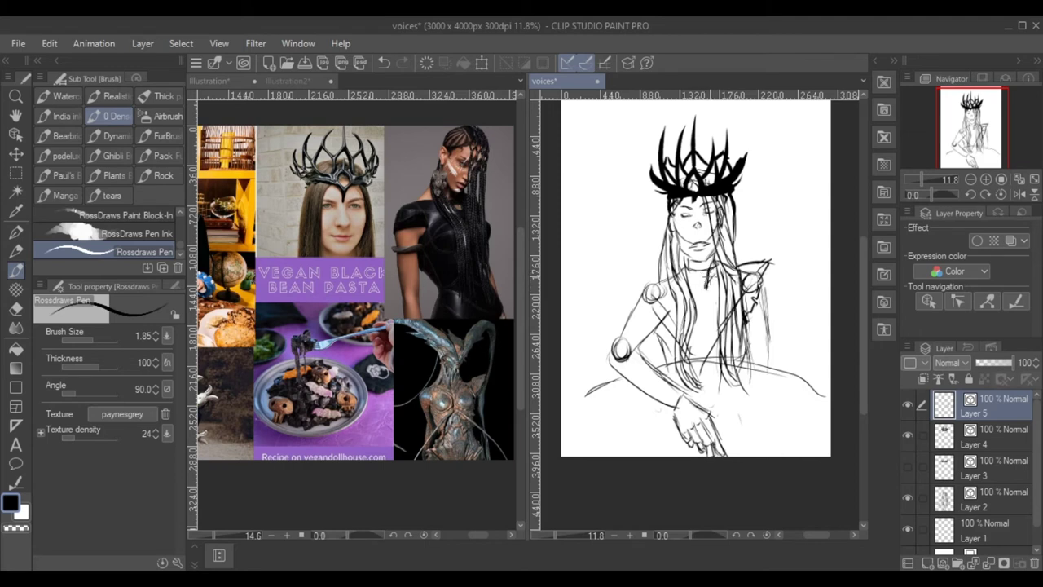
{"action": "mouse_move", "coordinate": [718, 270]}
{"action": "left_mouse_down"}
{"action": "mouse_move", "coordinate": [697, 287]}
{"action": "mouse_move", "coordinate": [631, 286]}
{"action": "left_mouse_up"}
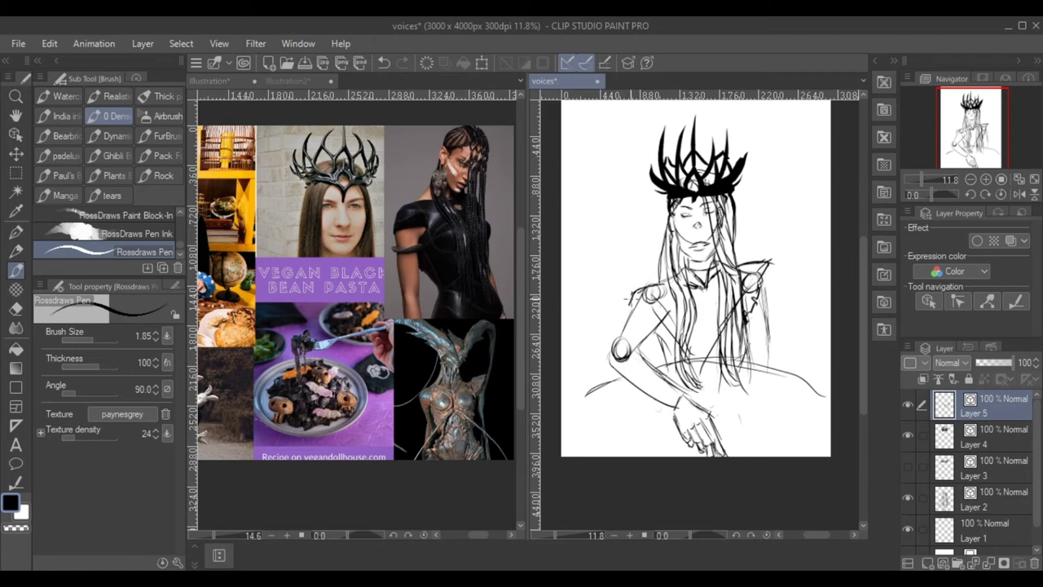
{"action": "mouse_move", "coordinate": [652, 303]}
{"action": "left_mouse_down"}
{"action": "mouse_move", "coordinate": [661, 324]}
{"action": "mouse_move", "coordinate": [652, 335]}
{"action": "mouse_move", "coordinate": [675, 360]}
{"action": "left_mouse_up"}
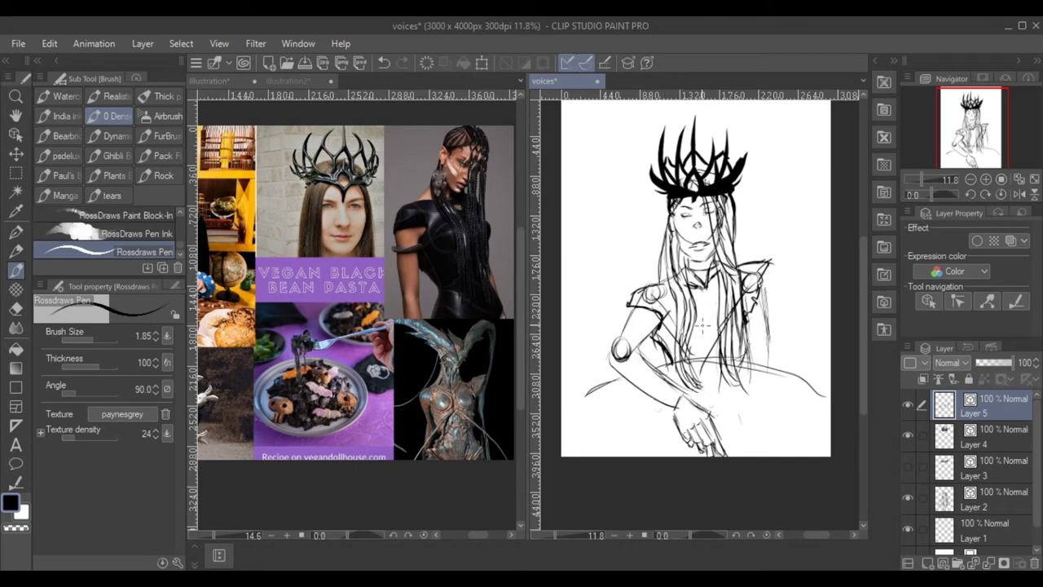
Step: Sketch bodice contours and long hair strands down the chest, plus loose curving strands from the crown's sides
{"action": "mouse_move", "coordinate": [700, 303]}
{"action": "left_mouse_down"}
{"action": "mouse_move", "coordinate": [702, 339]}
{"action": "mouse_move", "coordinate": [709, 314]}
{"action": "mouse_move", "coordinate": [699, 344]}
{"action": "mouse_move", "coordinate": [707, 320]}
{"action": "mouse_move", "coordinate": [698, 299]}
{"action": "mouse_move", "coordinate": [709, 312]}
{"action": "left_mouse_up"}
{"action": "left_click_drag", "start_coordinate": [708, 312], "coordinate": [705, 334]}
{"action": "mouse_move", "coordinate": [692, 283]}
{"action": "left_mouse_down"}
{"action": "mouse_move", "coordinate": [704, 333]}
{"action": "mouse_move", "coordinate": [686, 368]}
{"action": "left_mouse_up"}
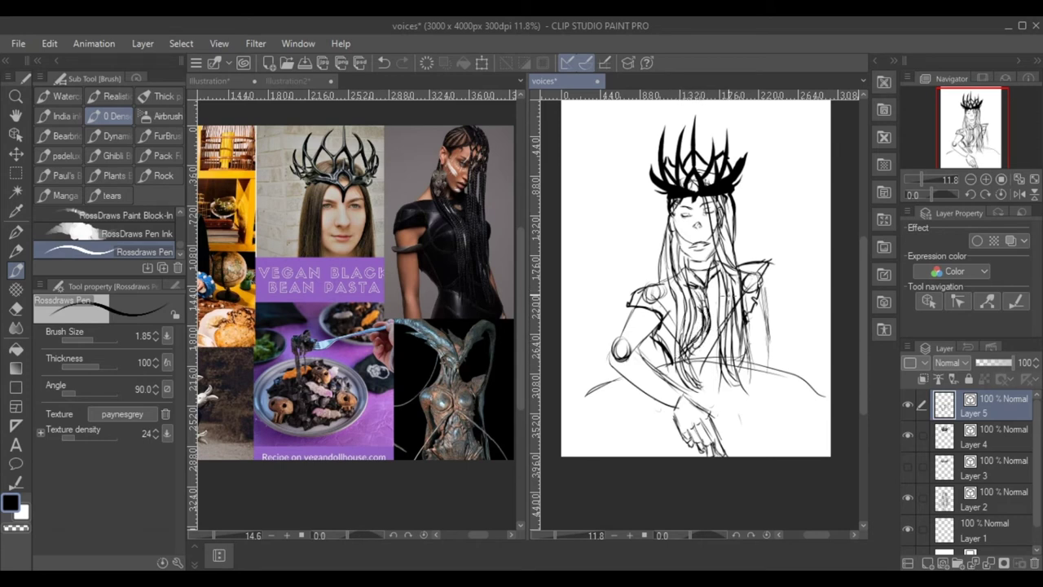
{"action": "left_click_drag", "start_coordinate": [706, 282], "coordinate": [725, 338]}
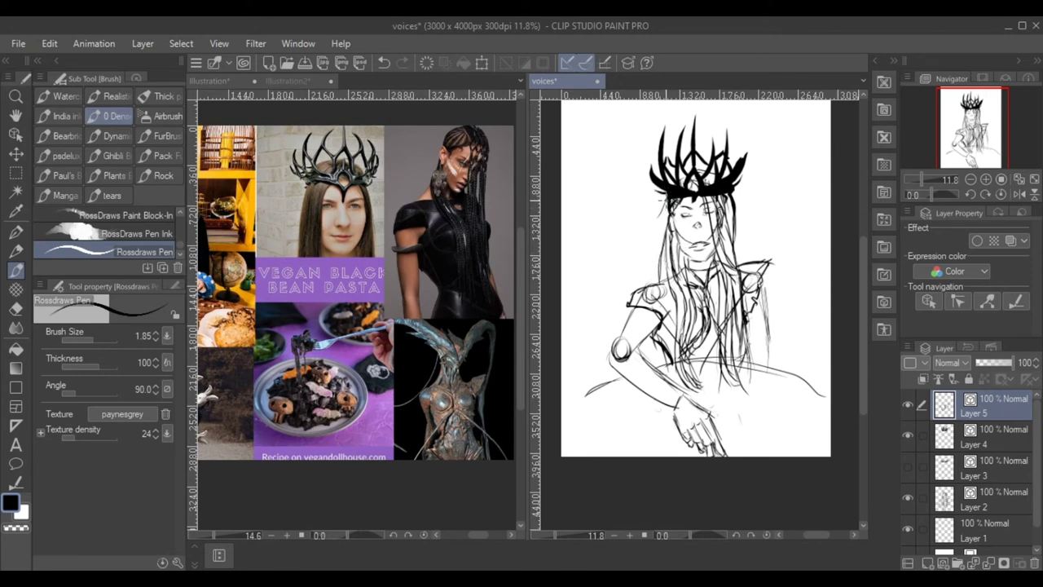
{"action": "left_click_drag", "start_coordinate": [666, 194], "coordinate": [644, 278]}
{"action": "mouse_move", "coordinate": [668, 192]}
{"action": "left_mouse_down"}
{"action": "mouse_move", "coordinate": [625, 257]}
{"action": "mouse_move", "coordinate": [640, 290]}
{"action": "left_mouse_up"}
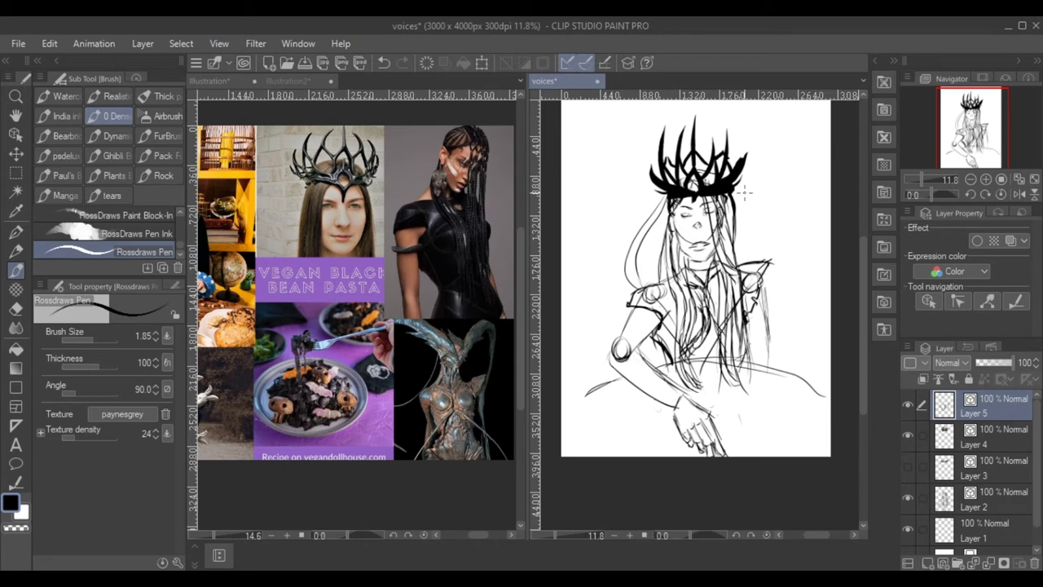
{"action": "left_click_drag", "start_coordinate": [740, 184], "coordinate": [753, 274]}
Step: Mirror the voices canvas view horizontally and try a stroke over the eye, undoing it
{"action": "left_click", "coordinate": [1017, 195]}
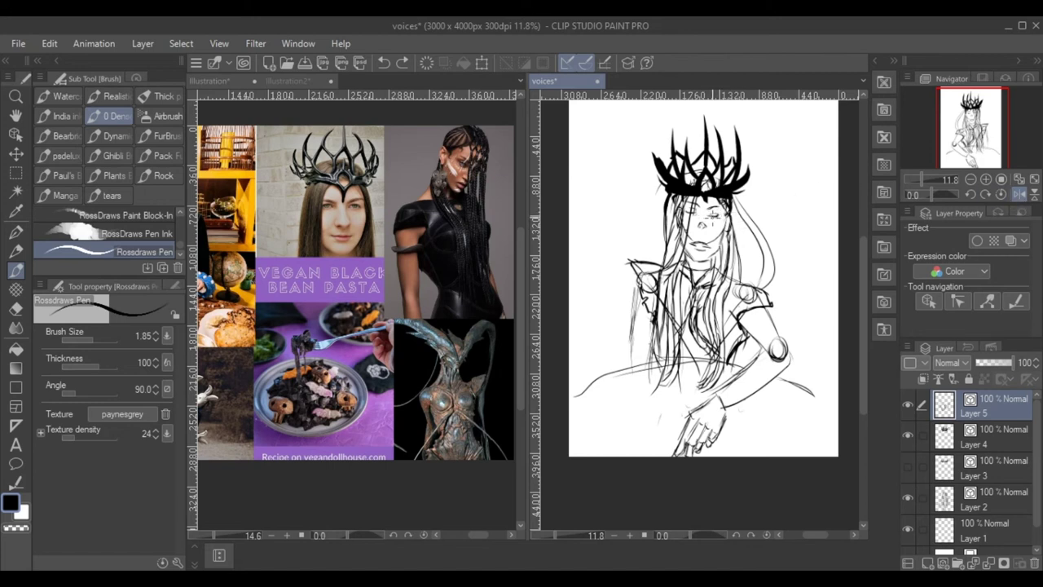
{"action": "left_click_drag", "start_coordinate": [705, 214], "coordinate": [712, 231]}
{"action": "key", "text": "ctrl+z"}
Step: Compare the mirrored and normal views of the seated mother photo in Illustration2, then return to the collage and voices canvas
{"action": "left_click", "coordinate": [306, 80]}
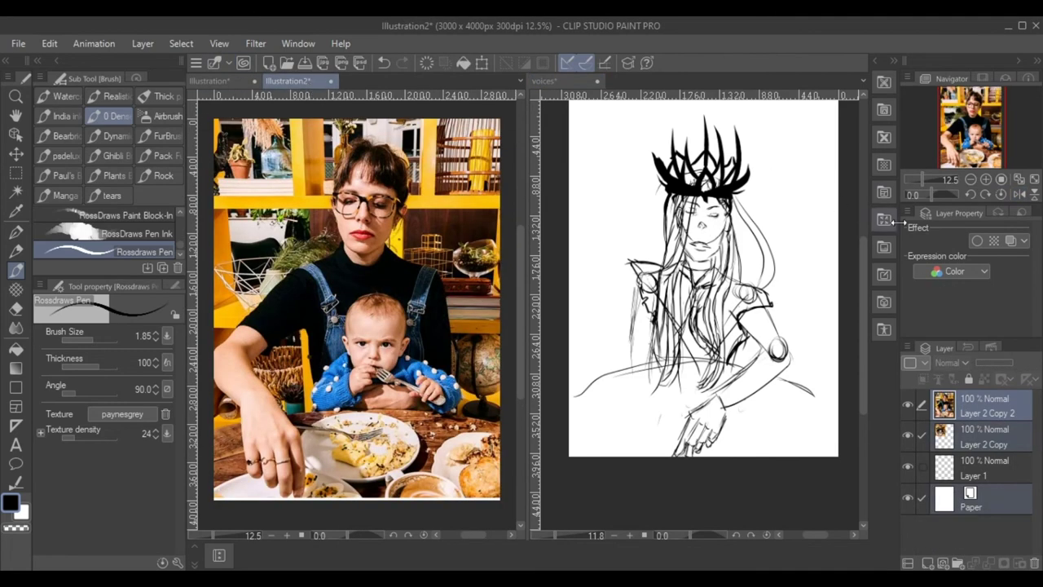
{"action": "left_click", "coordinate": [1018, 195]}
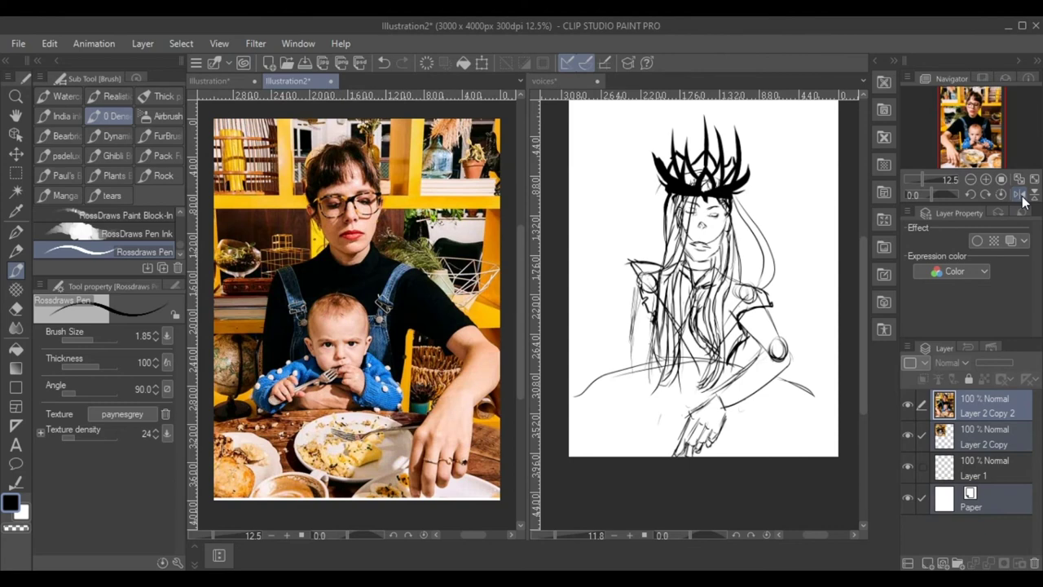
{"action": "left_click", "coordinate": [1018, 195]}
{"action": "left_click", "coordinate": [1018, 195]}
{"action": "left_click", "coordinate": [1019, 194]}
{"action": "left_click", "coordinate": [1019, 195]}
{"action": "left_click", "coordinate": [1019, 195]}
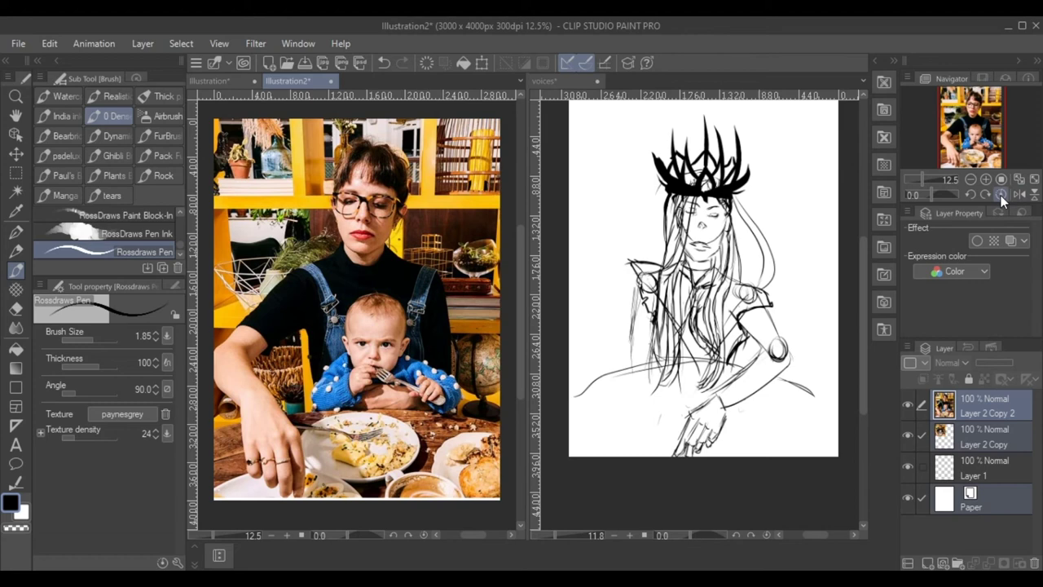
{"action": "left_click", "coordinate": [229, 78]}
{"action": "left_click", "coordinate": [580, 82]}
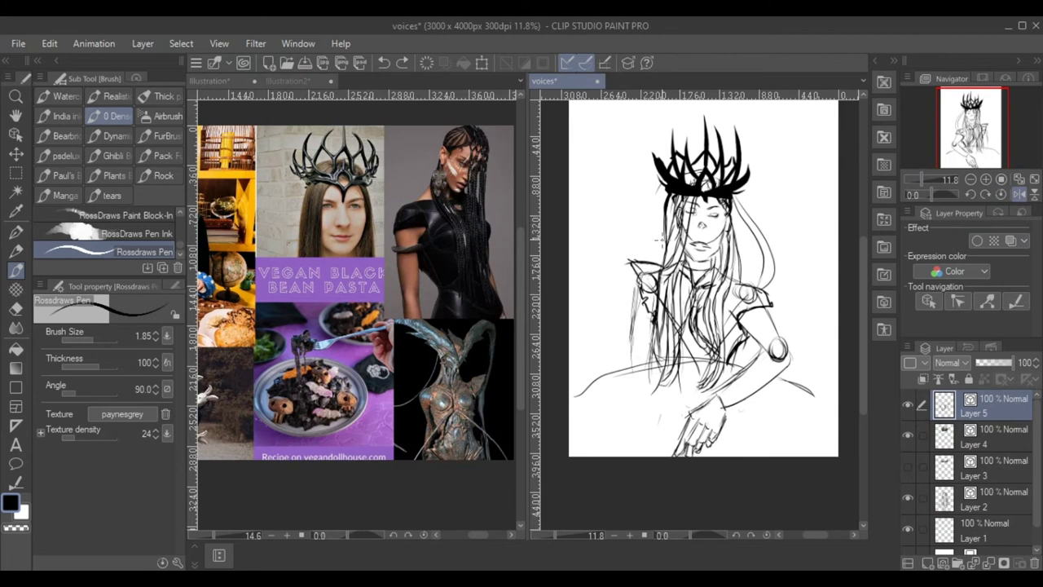
Step: Strengthen the hair and outer arm lines below the spiked shoulder on the mirrored sketch, and restore the unmirrored view
{"action": "mouse_move", "coordinate": [674, 216]}
{"action": "left_mouse_down"}
{"action": "mouse_move", "coordinate": [690, 260]}
{"action": "mouse_move", "coordinate": [674, 229]}
{"action": "mouse_move", "coordinate": [675, 247]}
{"action": "left_mouse_up"}
{"action": "mouse_move", "coordinate": [642, 331]}
{"action": "left_mouse_down"}
{"action": "mouse_move", "coordinate": [629, 352]}
{"action": "mouse_move", "coordinate": [632, 300]}
{"action": "left_mouse_up"}
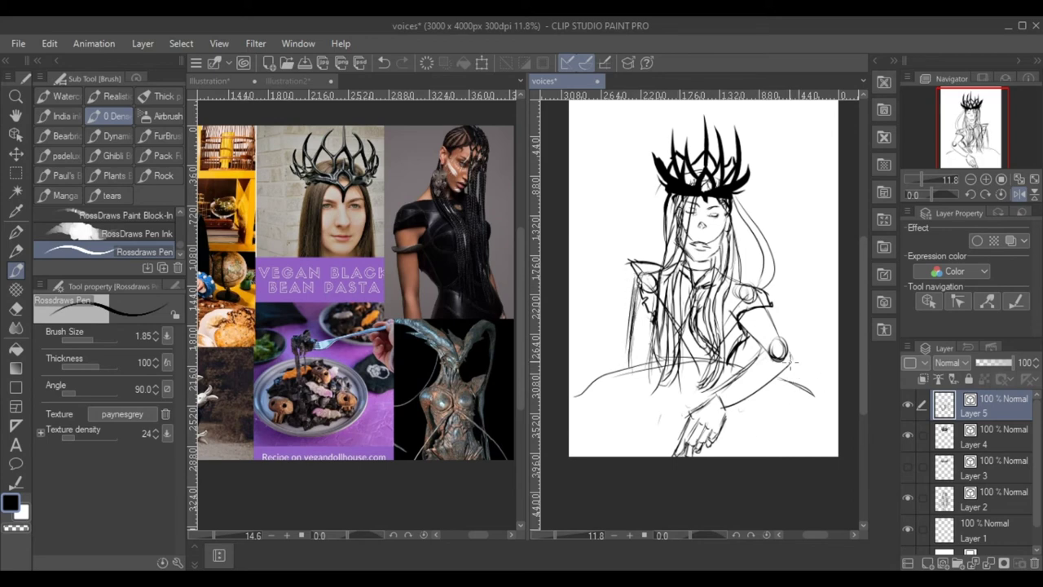
{"action": "left_click", "coordinate": [1018, 194]}
{"action": "left_click", "coordinate": [1018, 194]}
{"action": "left_click", "coordinate": [1018, 194]}
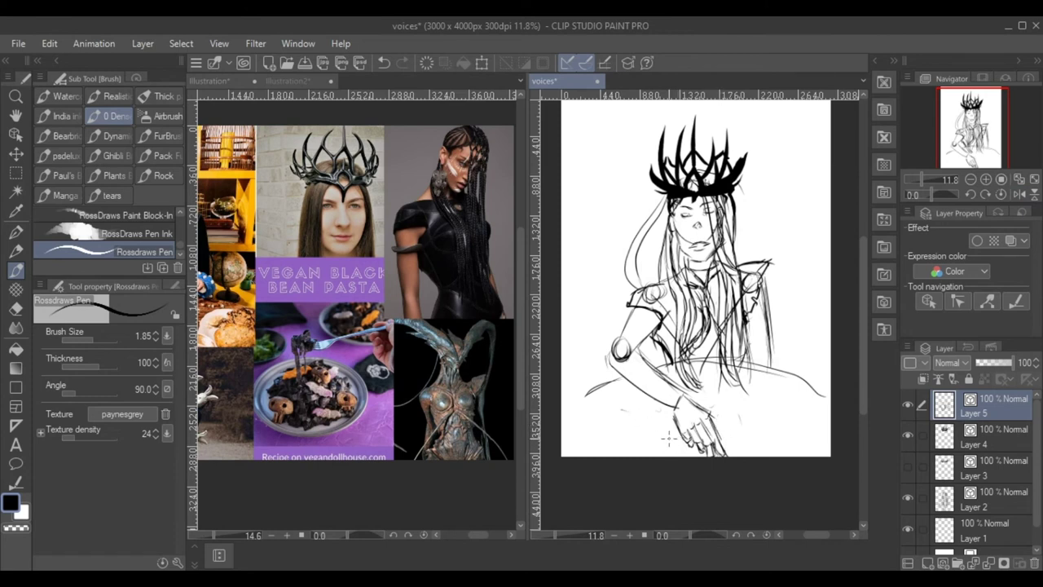
Step: Fill the table mound in front of the figure with curly noodle scribbles and small skull faces around the hand
{"action": "mouse_move", "coordinate": [682, 431]}
{"action": "left_mouse_down"}
{"action": "mouse_move", "coordinate": [682, 455]}
{"action": "mouse_move", "coordinate": [701, 461]}
{"action": "mouse_move", "coordinate": [677, 435]}
{"action": "mouse_move", "coordinate": [669, 455]}
{"action": "mouse_move", "coordinate": [724, 454]}
{"action": "mouse_move", "coordinate": [664, 443]}
{"action": "mouse_move", "coordinate": [661, 453]}
{"action": "mouse_move", "coordinate": [674, 448]}
{"action": "mouse_move", "coordinate": [658, 456]}
{"action": "mouse_move", "coordinate": [676, 433]}
{"action": "left_mouse_up"}
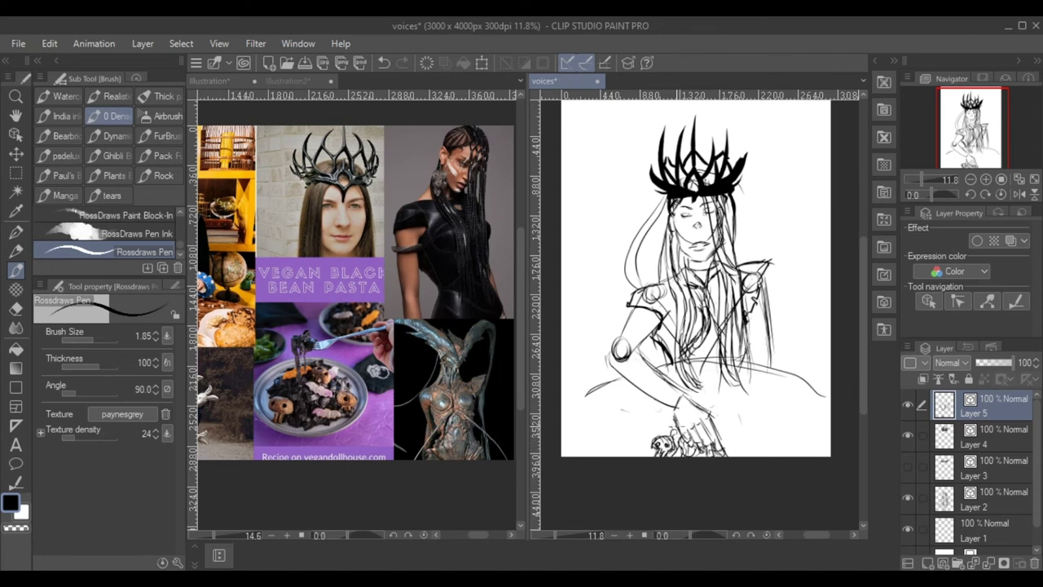
{"action": "mouse_move", "coordinate": [664, 424]}
{"action": "left_mouse_down"}
{"action": "mouse_move", "coordinate": [676, 428]}
{"action": "mouse_move", "coordinate": [629, 445]}
{"action": "mouse_move", "coordinate": [631, 458]}
{"action": "mouse_move", "coordinate": [657, 460]}
{"action": "mouse_move", "coordinate": [622, 432]}
{"action": "mouse_move", "coordinate": [616, 456]}
{"action": "mouse_move", "coordinate": [635, 453]}
{"action": "mouse_move", "coordinate": [643, 409]}
{"action": "mouse_move", "coordinate": [665, 424]}
{"action": "left_mouse_up"}
{"action": "left_click_drag", "start_coordinate": [627, 383], "coordinate": [625, 406]}
{"action": "left_click_drag", "start_coordinate": [626, 403], "coordinate": [632, 409]}
{"action": "mouse_move", "coordinate": [624, 395]}
{"action": "left_mouse_down"}
{"action": "mouse_move", "coordinate": [636, 397]}
{"action": "mouse_move", "coordinate": [627, 399]}
{"action": "left_mouse_up"}
{"action": "mouse_move", "coordinate": [630, 397]}
{"action": "left_mouse_down"}
{"action": "mouse_move", "coordinate": [650, 395]}
{"action": "mouse_move", "coordinate": [642, 407]}
{"action": "mouse_move", "coordinate": [654, 402]}
{"action": "mouse_move", "coordinate": [673, 423]}
{"action": "mouse_move", "coordinate": [609, 433]}
{"action": "mouse_move", "coordinate": [629, 389]}
{"action": "mouse_move", "coordinate": [609, 396]}
{"action": "mouse_move", "coordinate": [625, 383]}
{"action": "mouse_move", "coordinate": [600, 417]}
{"action": "mouse_move", "coordinate": [615, 428]}
{"action": "mouse_move", "coordinate": [592, 404]}
{"action": "mouse_move", "coordinate": [605, 424]}
{"action": "mouse_move", "coordinate": [599, 389]}
{"action": "mouse_move", "coordinate": [621, 385]}
{"action": "left_mouse_up"}
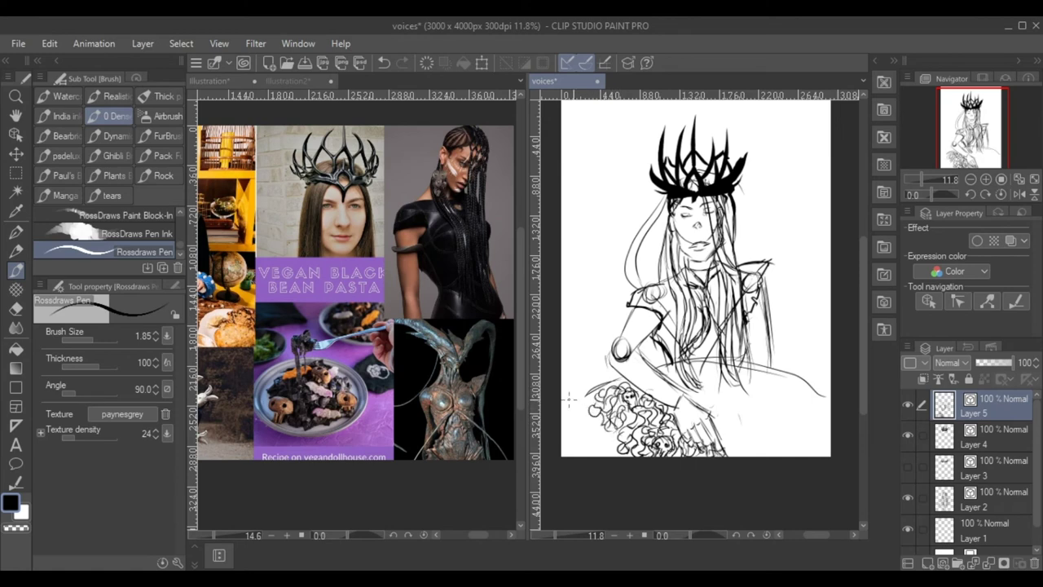
{"action": "left_click_drag", "start_coordinate": [621, 384], "coordinate": [581, 396]}
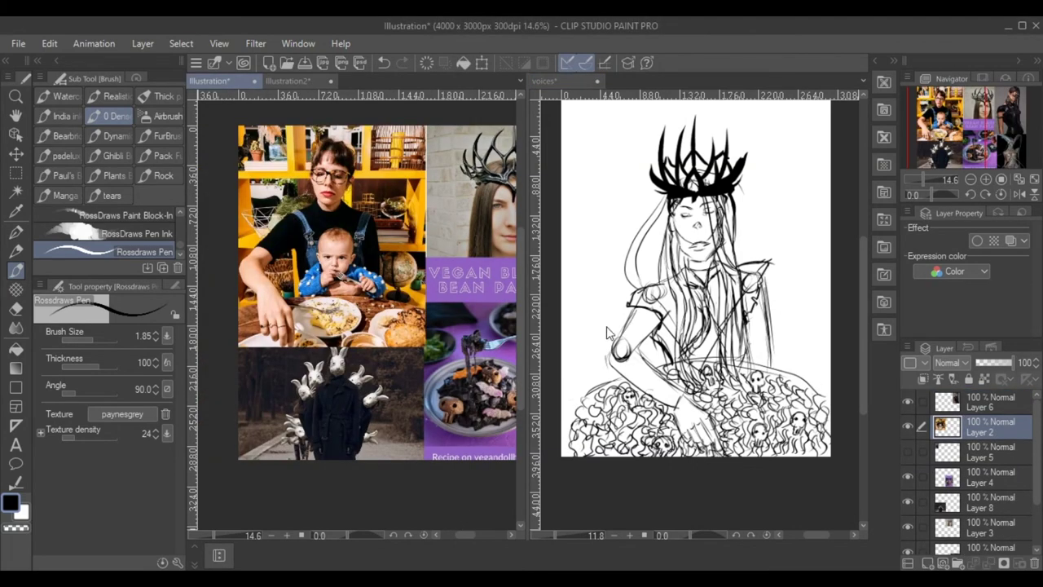
Step: On a new layer, sketch a small skull-like head with dark eye sockets above the spiked shoulder, plus its neck
{"action": "left_click", "coordinate": [611, 282]}
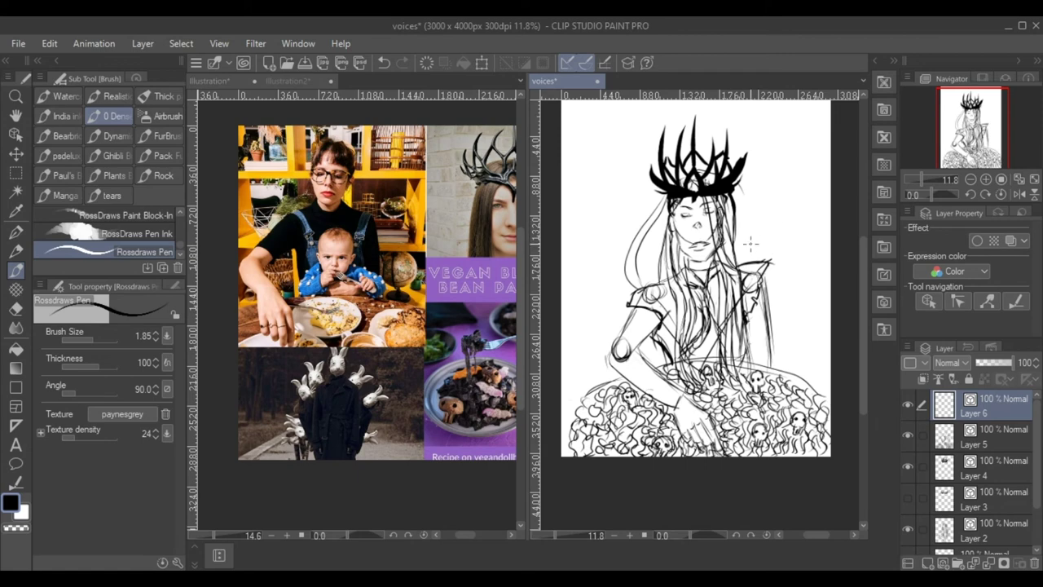
{"action": "mouse_move", "coordinate": [754, 224]}
{"action": "left_mouse_down"}
{"action": "mouse_move", "coordinate": [776, 258]}
{"action": "mouse_move", "coordinate": [783, 218]}
{"action": "mouse_move", "coordinate": [756, 211]}
{"action": "mouse_move", "coordinate": [766, 253]}
{"action": "mouse_move", "coordinate": [787, 216]}
{"action": "mouse_move", "coordinate": [750, 235]}
{"action": "mouse_move", "coordinate": [780, 246]}
{"action": "mouse_move", "coordinate": [767, 219]}
{"action": "mouse_move", "coordinate": [749, 235]}
{"action": "left_mouse_up"}
{"action": "left_click_drag", "start_coordinate": [758, 213], "coordinate": [757, 231]}
{"action": "key", "text": "ctrl+z"}
{"action": "left_click_drag", "start_coordinate": [750, 244], "coordinate": [759, 254]}
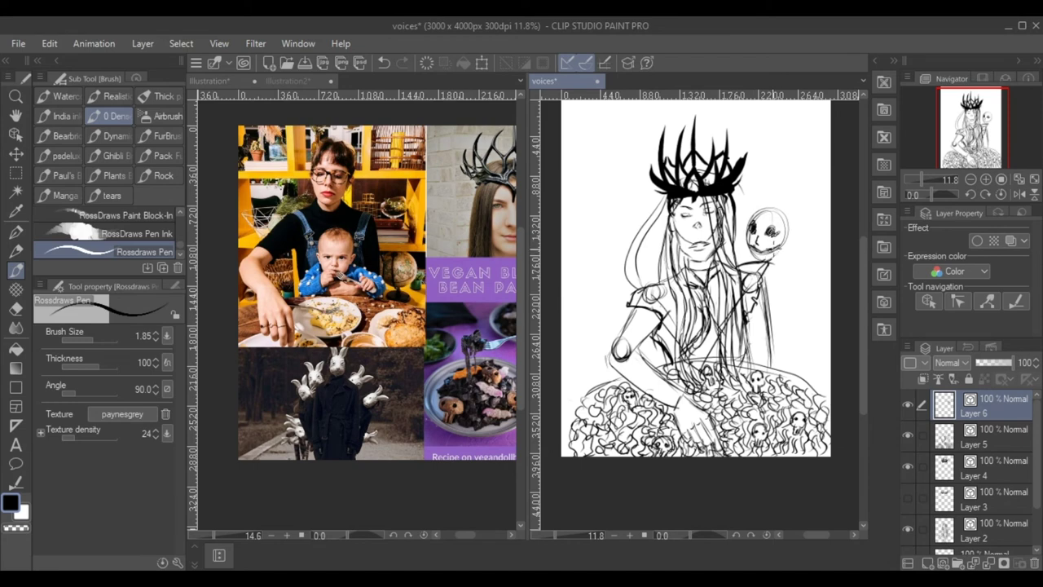
{"action": "left_click_drag", "start_coordinate": [747, 239], "coordinate": [755, 257]}
{"action": "mouse_move", "coordinate": [785, 237]}
{"action": "left_mouse_down"}
{"action": "mouse_move", "coordinate": [780, 249]}
{"action": "mouse_move", "coordinate": [746, 238]}
{"action": "mouse_move", "coordinate": [751, 257]}
{"action": "mouse_move", "coordinate": [784, 247]}
{"action": "mouse_move", "coordinate": [785, 233]}
{"action": "mouse_move", "coordinate": [754, 205]}
{"action": "mouse_move", "coordinate": [745, 242]}
{"action": "mouse_move", "coordinate": [779, 256]}
{"action": "mouse_move", "coordinate": [769, 277]}
{"action": "left_mouse_up"}
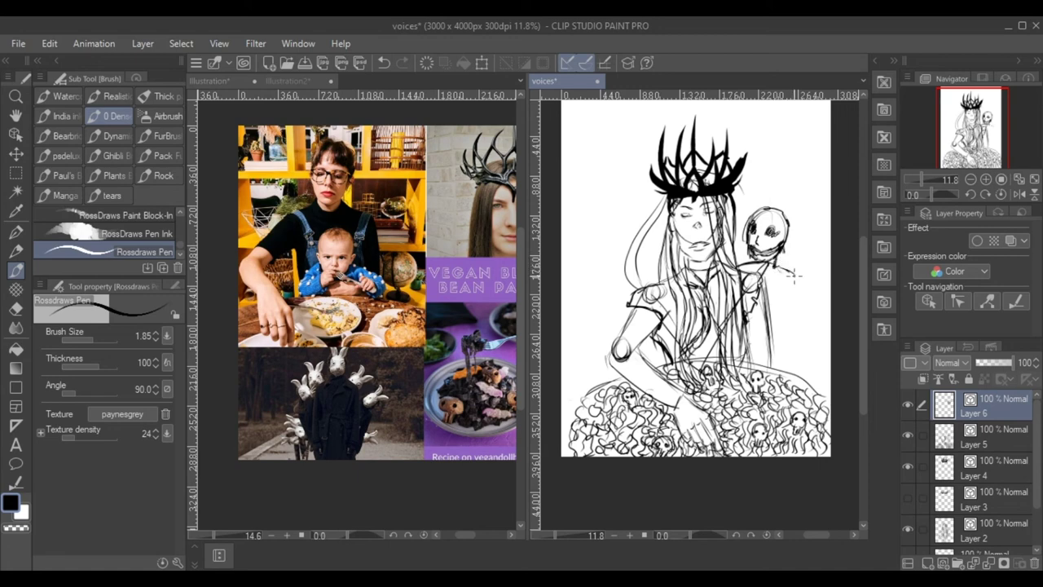
Step: Sketch the skull creature's bony bent arm behind the figure, with its clawed hand reaching to her upper arm
{"action": "mouse_move", "coordinate": [792, 285]}
{"action": "left_mouse_down"}
{"action": "mouse_move", "coordinate": [817, 244]}
{"action": "mouse_move", "coordinate": [808, 286]}
{"action": "mouse_move", "coordinate": [787, 309]}
{"action": "mouse_move", "coordinate": [802, 262]}
{"action": "mouse_move", "coordinate": [774, 318]}
{"action": "left_mouse_up"}
{"action": "left_click_drag", "start_coordinate": [756, 319], "coordinate": [765, 324]}
{"action": "left_click_drag", "start_coordinate": [761, 330], "coordinate": [750, 348]}
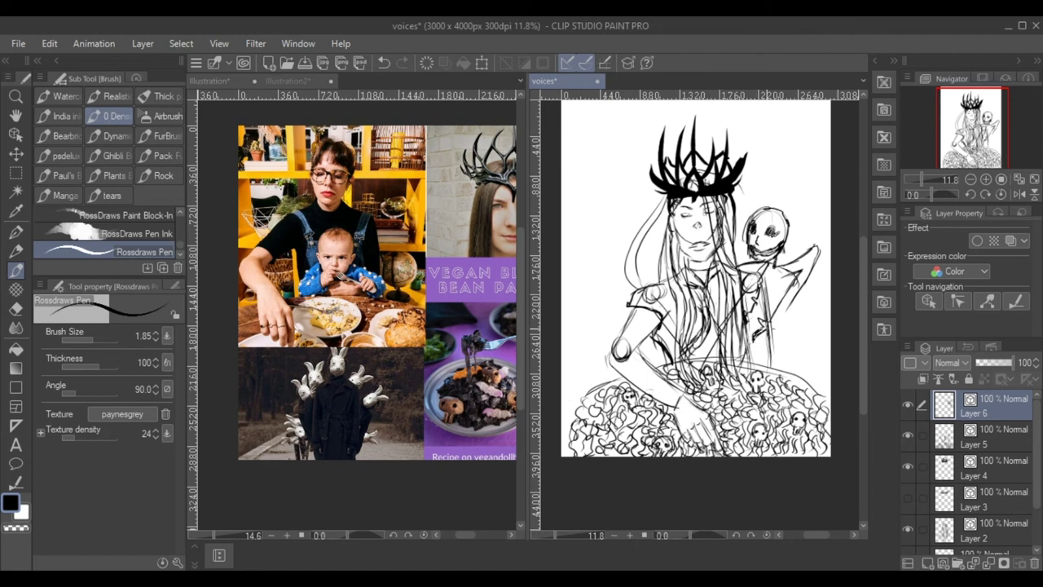
{"action": "mouse_move", "coordinate": [757, 337]}
{"action": "left_mouse_down"}
{"action": "mouse_move", "coordinate": [750, 356]}
{"action": "mouse_move", "coordinate": [775, 337]}
{"action": "mouse_move", "coordinate": [769, 355]}
{"action": "mouse_move", "coordinate": [796, 300]}
{"action": "mouse_move", "coordinate": [754, 351]}
{"action": "left_mouse_up"}
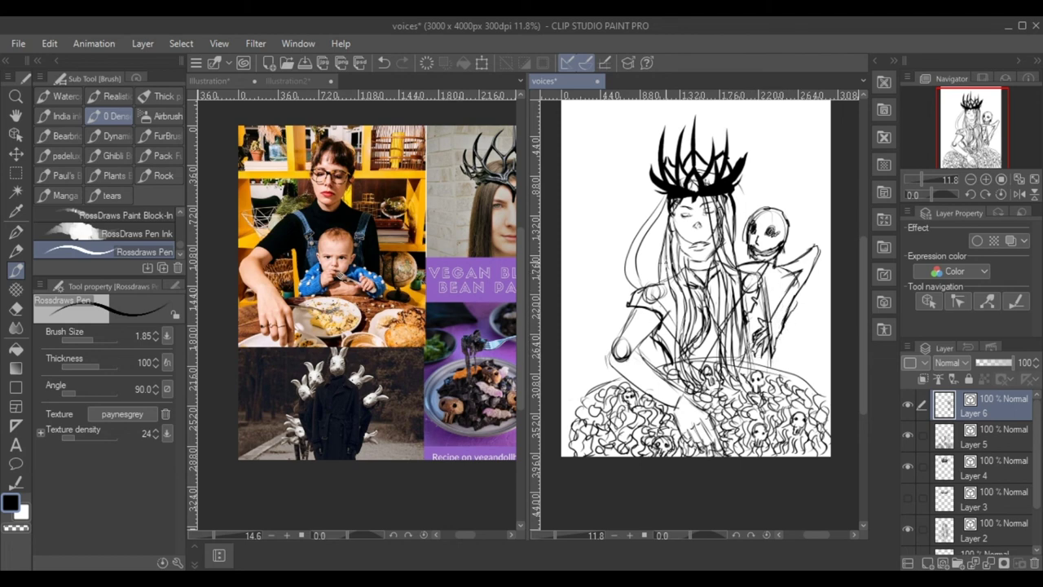
Step: Refine the skull creature's jaw and torso lines, and add its bent leg extending behind the noodle mound
{"action": "mouse_move", "coordinate": [751, 249]}
{"action": "left_mouse_down"}
{"action": "mouse_move", "coordinate": [738, 264]}
{"action": "mouse_move", "coordinate": [757, 261]}
{"action": "left_mouse_up"}
{"action": "left_click_drag", "start_coordinate": [779, 290], "coordinate": [768, 307]}
{"action": "mouse_move", "coordinate": [778, 343]}
{"action": "left_mouse_down"}
{"action": "mouse_move", "coordinate": [780, 358]}
{"action": "mouse_move", "coordinate": [805, 352]}
{"action": "mouse_move", "coordinate": [819, 368]}
{"action": "mouse_move", "coordinate": [825, 403]}
{"action": "left_mouse_up"}
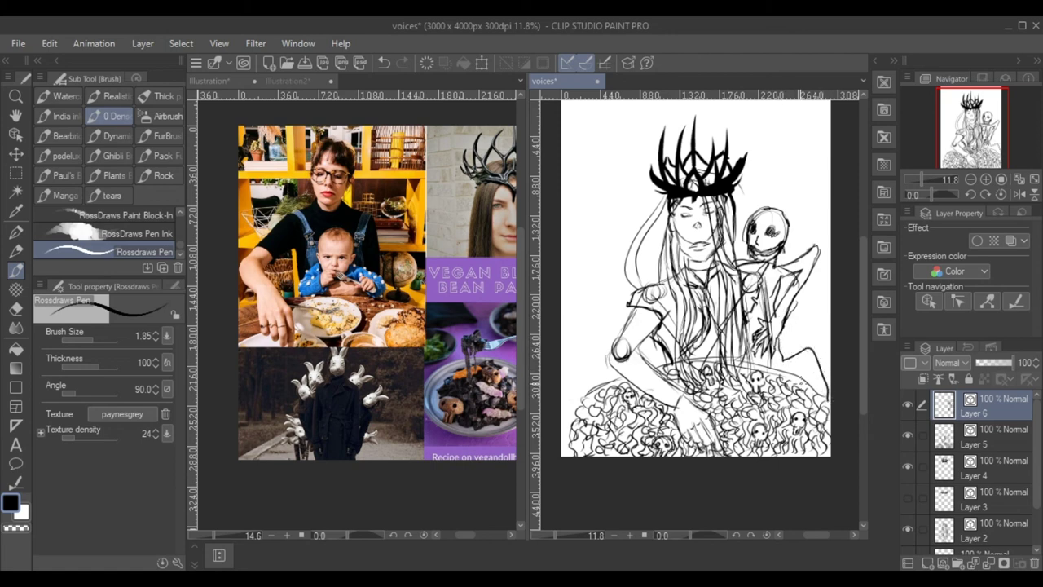
Step: Undo the latest strokes, including the skull creature's bent leg behind the noodle mound
{"action": "mouse_move", "coordinate": [789, 371]}
{"action": "left_mouse_down"}
{"action": "mouse_move", "coordinate": [802, 362]}
{"action": "mouse_move", "coordinate": [824, 394]}
{"action": "left_mouse_up"}
{"action": "left_click_drag", "start_coordinate": [702, 315], "coordinate": [716, 308]}
{"action": "key", "text": "ctrl+z"}
{"action": "key", "text": "ctrl+z"}
{"action": "key", "text": "ctrl+z"}
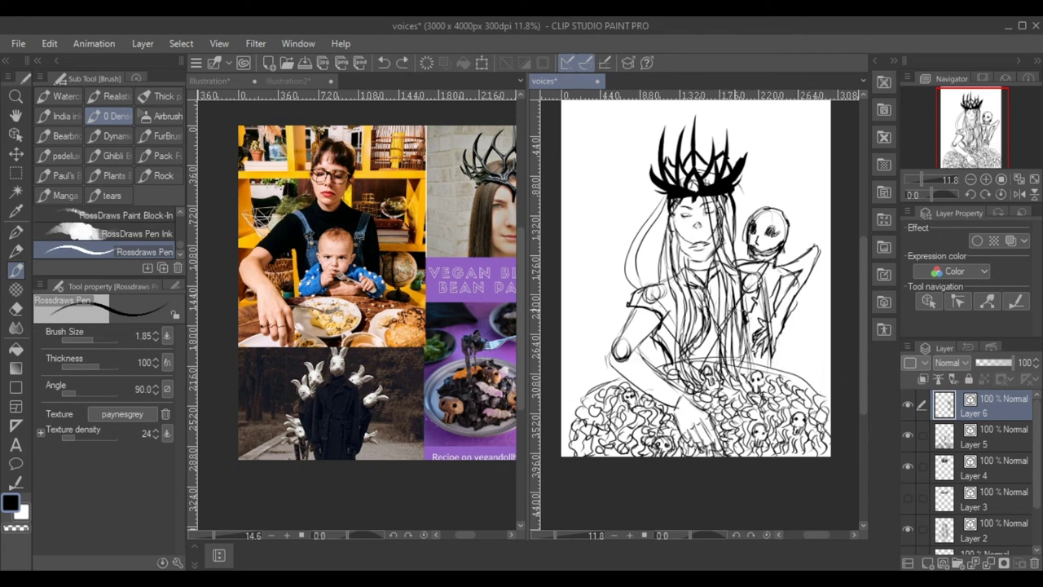
Step: Touch up the skull creature's arm, add long hair around its head, and mark the eyes of a second creature beside the figure's opposite shoulder
{"action": "left_click_drag", "start_coordinate": [790, 277], "coordinate": [779, 316]}
{"action": "left_click_drag", "start_coordinate": [777, 330], "coordinate": [780, 351]}
{"action": "left_click_drag", "start_coordinate": [609, 261], "coordinate": [585, 287]}
{"action": "left_click_drag", "start_coordinate": [775, 207], "coordinate": [784, 275]}
{"action": "mouse_move", "coordinate": [744, 213]}
{"action": "left_mouse_down"}
{"action": "mouse_move", "coordinate": [738, 266]}
{"action": "mouse_move", "coordinate": [747, 223]}
{"action": "mouse_move", "coordinate": [753, 231]}
{"action": "mouse_move", "coordinate": [783, 216]}
{"action": "mouse_move", "coordinate": [797, 256]}
{"action": "left_mouse_up"}
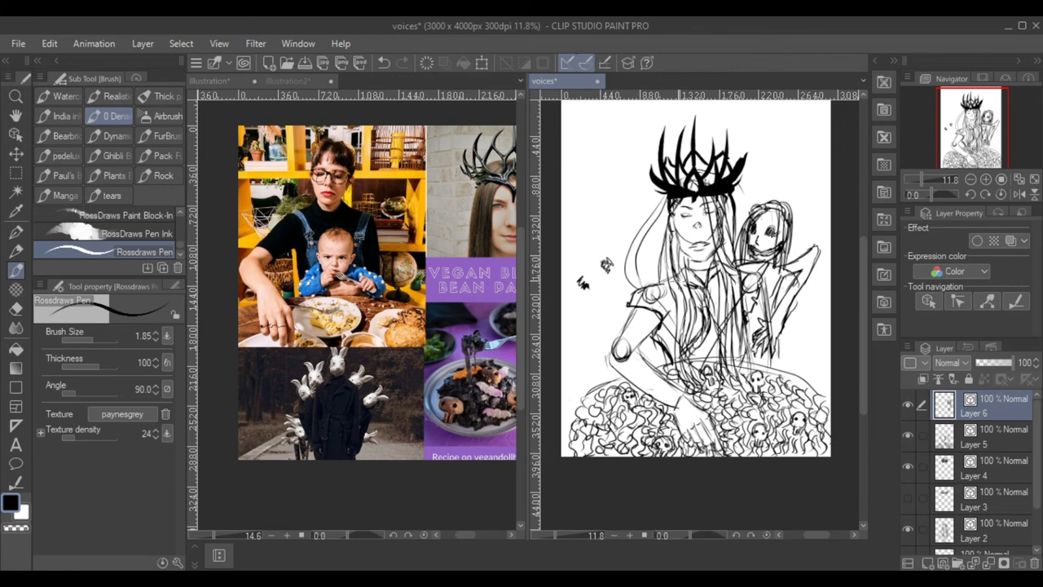
Step: Sketch the second creature's nose, jagged grin, head outline, neck and bent arm beside the figure's spiked shoulder
{"action": "left_click_drag", "start_coordinate": [588, 274], "coordinate": [578, 292]}
{"action": "mouse_move", "coordinate": [603, 288]}
{"action": "left_mouse_down"}
{"action": "mouse_move", "coordinate": [612, 303]}
{"action": "mouse_move", "coordinate": [590, 313]}
{"action": "mouse_move", "coordinate": [604, 311]}
{"action": "left_mouse_up"}
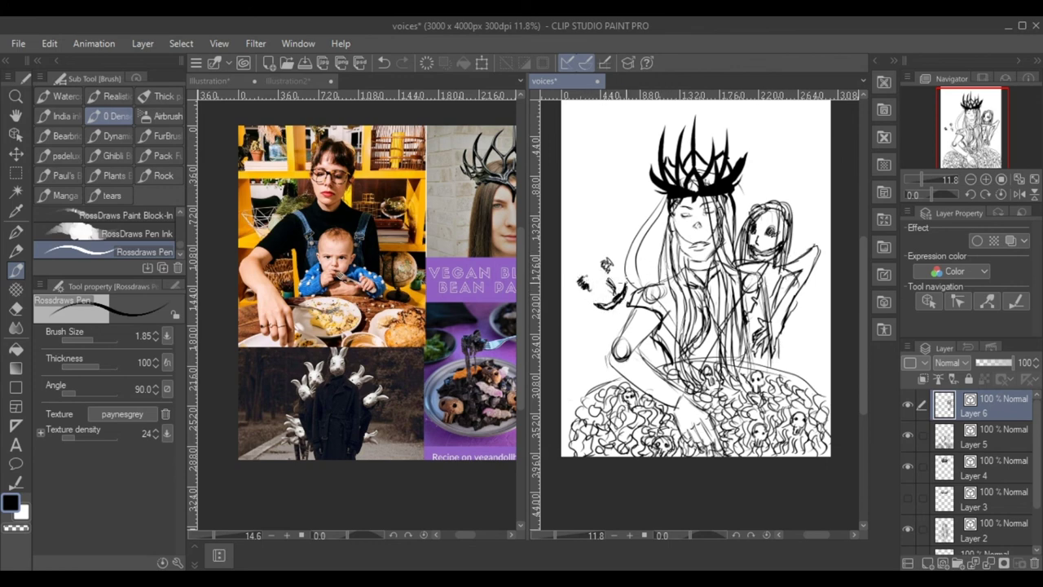
{"action": "mouse_move", "coordinate": [575, 276]}
{"action": "left_mouse_down"}
{"action": "mouse_move", "coordinate": [571, 290]}
{"action": "mouse_move", "coordinate": [602, 320]}
{"action": "mouse_move", "coordinate": [619, 311]}
{"action": "mouse_move", "coordinate": [624, 271]}
{"action": "left_mouse_up"}
{"action": "mouse_move", "coordinate": [604, 253]}
{"action": "left_mouse_down"}
{"action": "mouse_move", "coordinate": [635, 300]}
{"action": "mouse_move", "coordinate": [570, 282]}
{"action": "mouse_move", "coordinate": [586, 310]}
{"action": "left_mouse_up"}
{"action": "left_click_drag", "start_coordinate": [580, 296], "coordinate": [613, 348]}
{"action": "mouse_move", "coordinate": [601, 315]}
{"action": "left_mouse_down"}
{"action": "mouse_move", "coordinate": [621, 342]}
{"action": "mouse_move", "coordinate": [584, 381]}
{"action": "mouse_move", "coordinate": [620, 382]}
{"action": "left_mouse_up"}
{"action": "left_click_drag", "start_coordinate": [606, 336], "coordinate": [599, 369]}
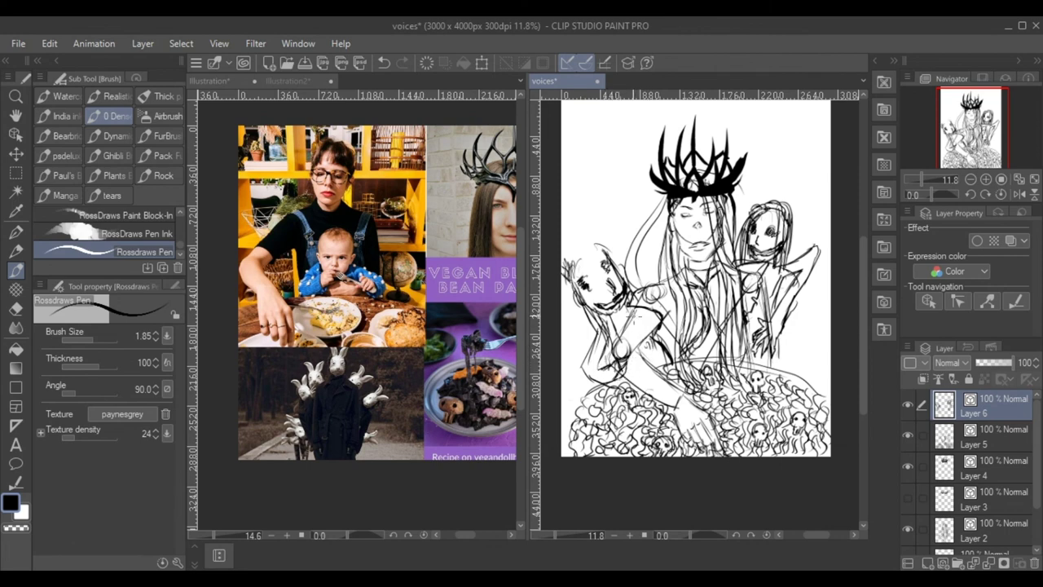
Step: Darken the second creature's torso edge and eye sockets, and draw hair over and around its head
{"action": "mouse_move", "coordinate": [630, 308]}
{"action": "left_mouse_down"}
{"action": "mouse_move", "coordinate": [638, 330]}
{"action": "mouse_move", "coordinate": [668, 316]}
{"action": "mouse_move", "coordinate": [668, 355]}
{"action": "mouse_move", "coordinate": [644, 349]}
{"action": "mouse_move", "coordinate": [652, 363]}
{"action": "left_mouse_up"}
{"action": "left_click_drag", "start_coordinate": [581, 277], "coordinate": [587, 292]}
{"action": "left_click_drag", "start_coordinate": [601, 258], "coordinate": [614, 280]}
{"action": "mouse_move", "coordinate": [575, 248]}
{"action": "left_mouse_down"}
{"action": "mouse_move", "coordinate": [590, 266]}
{"action": "mouse_move", "coordinate": [581, 238]}
{"action": "mouse_move", "coordinate": [623, 244]}
{"action": "mouse_move", "coordinate": [624, 276]}
{"action": "mouse_move", "coordinate": [575, 299]}
{"action": "left_mouse_up"}
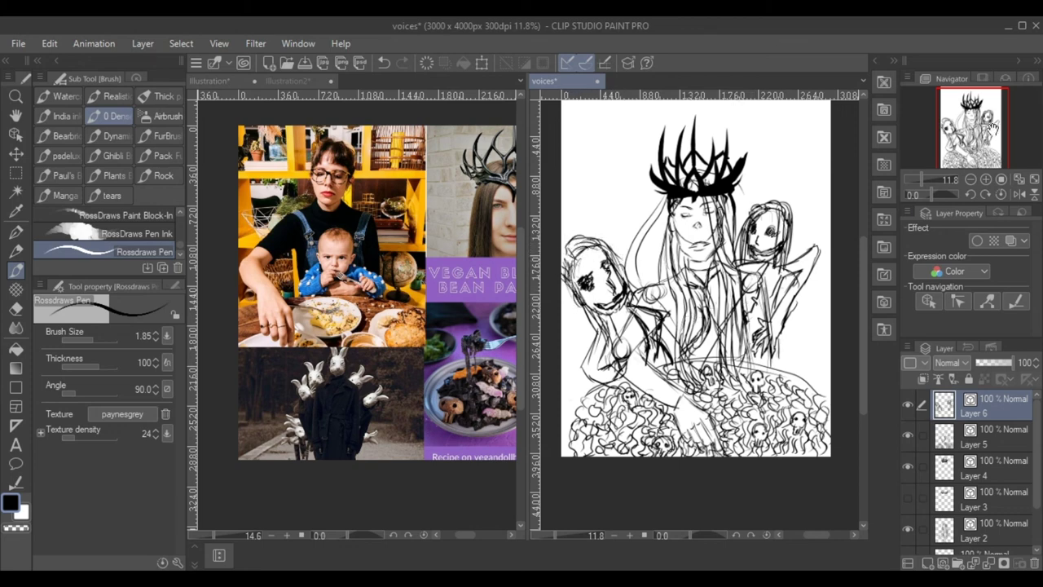
{"action": "left_click_drag", "start_coordinate": [993, 129], "coordinate": [992, 121]}
{"action": "left_click_drag", "start_coordinate": [1038, 454], "coordinate": [1027, 422]}
{"action": "left_click", "coordinate": [944, 502], "text": "ctrl"}
{"action": "left_click", "coordinate": [971, 508]}
{"action": "left_click", "coordinate": [988, 406], "text": "shift"}
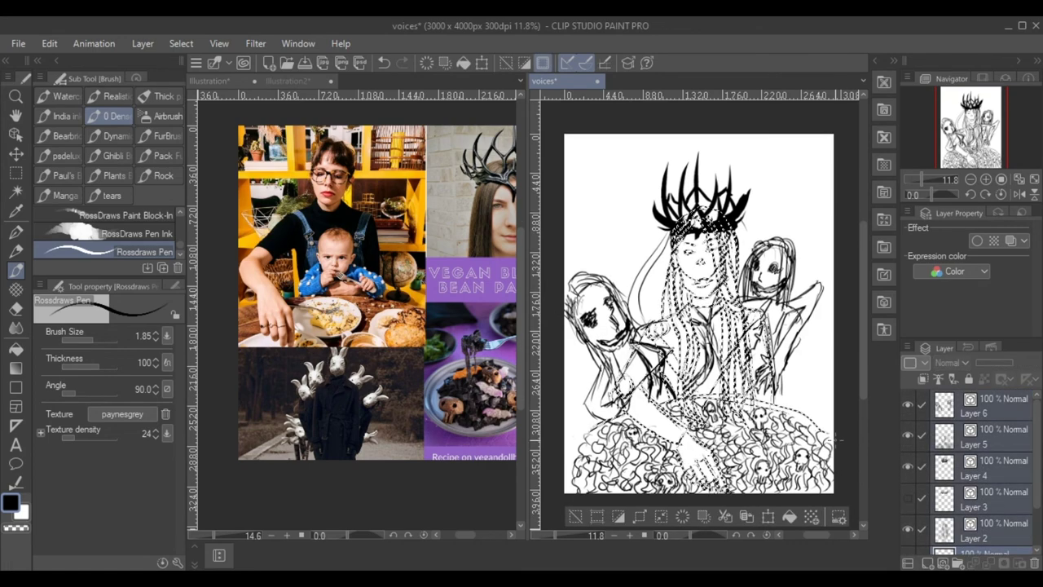
{"action": "left_click", "coordinate": [575, 516]}
Step: Select all sketch layers from Layer 6 down to Layer 1 and enlarge them together to 106%, keeping the aspect ratio
{"action": "left_click", "coordinate": [945, 405]}
{"action": "left_click_drag", "start_coordinate": [1036, 464], "coordinate": [1030, 538]}
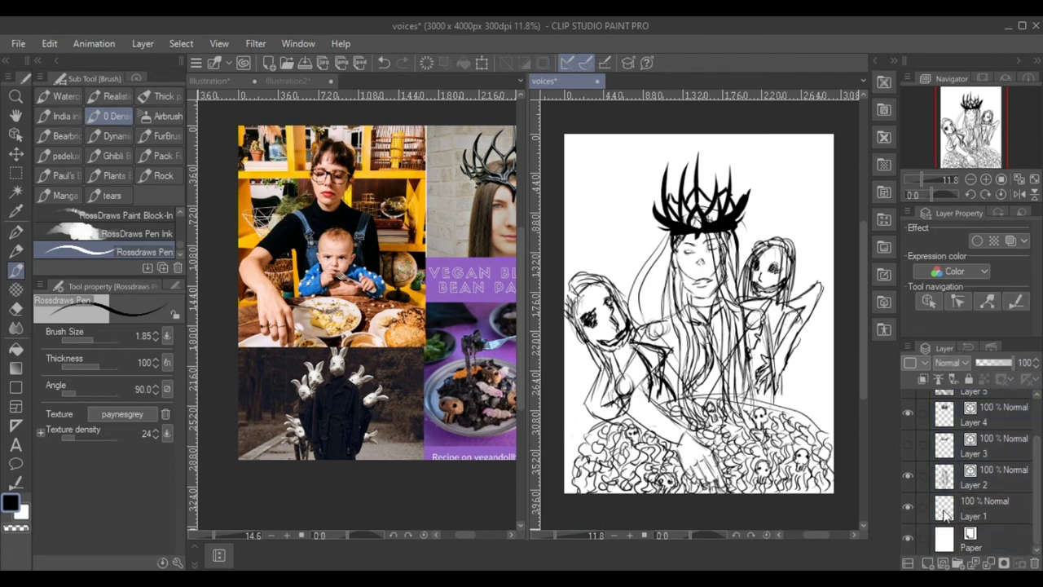
{"action": "left_click", "coordinate": [945, 513], "text": "shift"}
{"action": "key", "text": "ctrl+t"}
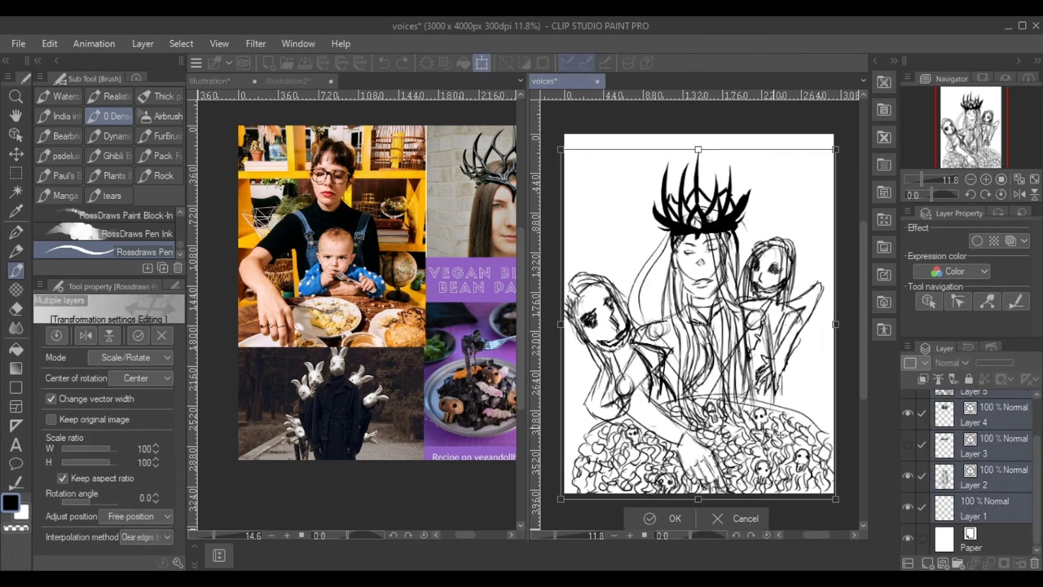
{"action": "mouse_move", "coordinate": [842, 143]}
{"action": "left_mouse_down"}
{"action": "mouse_move", "coordinate": [854, 128]}
{"action": "mouse_move", "coordinate": [865, 141]}
{"action": "mouse_move", "coordinate": [851, 128]}
{"action": "left_mouse_up"}
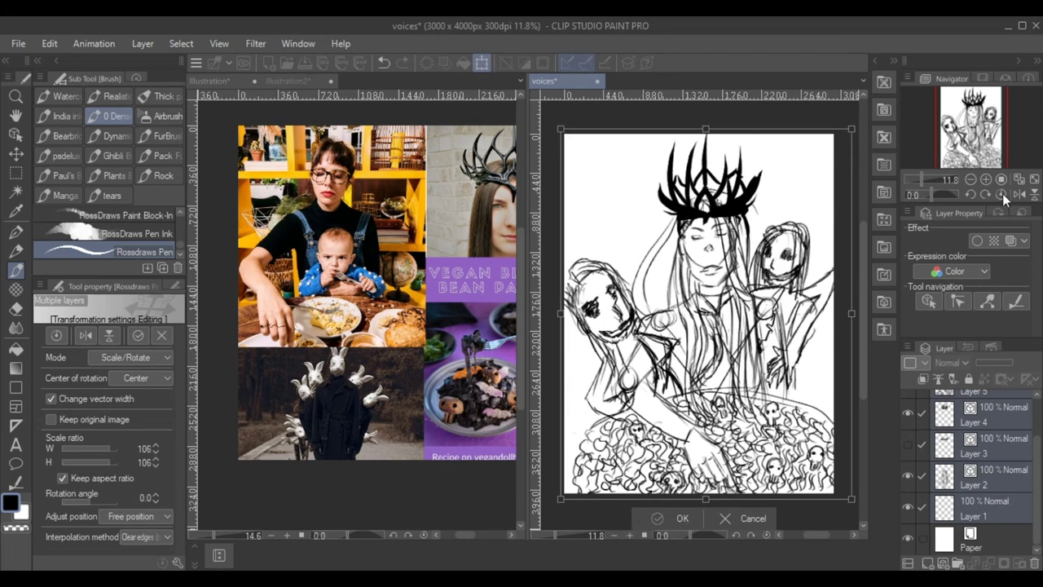
{"action": "key", "text": "Return"}
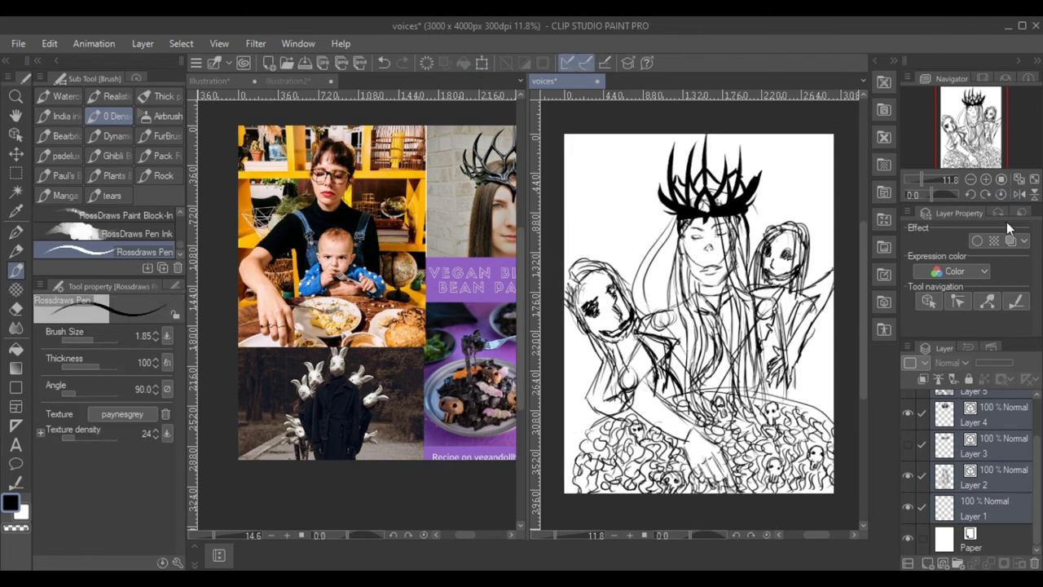
Step: Flip the canvas view horizontally and rotate all selected sketch layers by 2.9 degrees
{"action": "left_click", "coordinate": [1018, 194]}
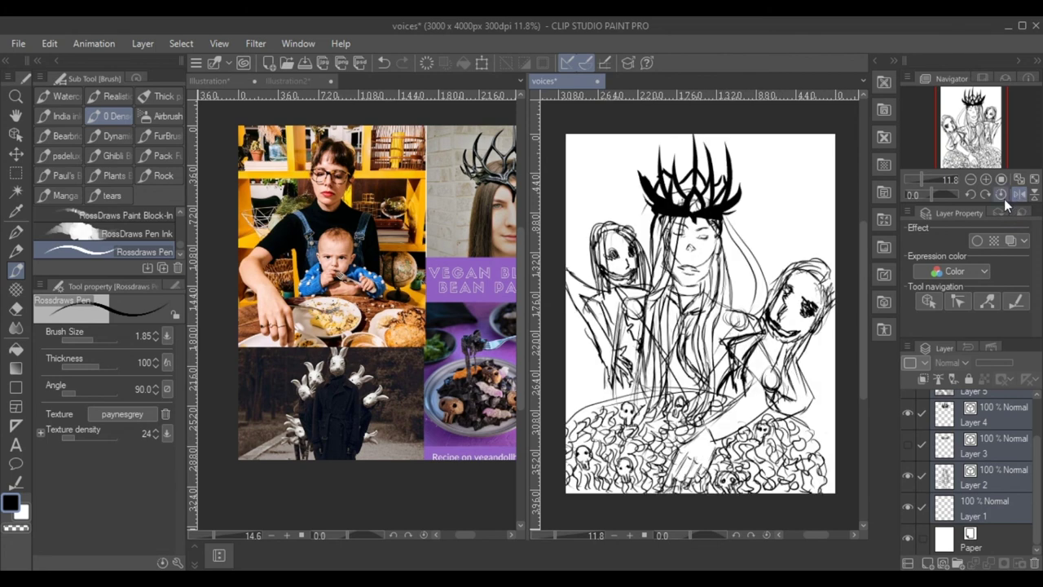
{"action": "key", "text": "ctrl+t"}
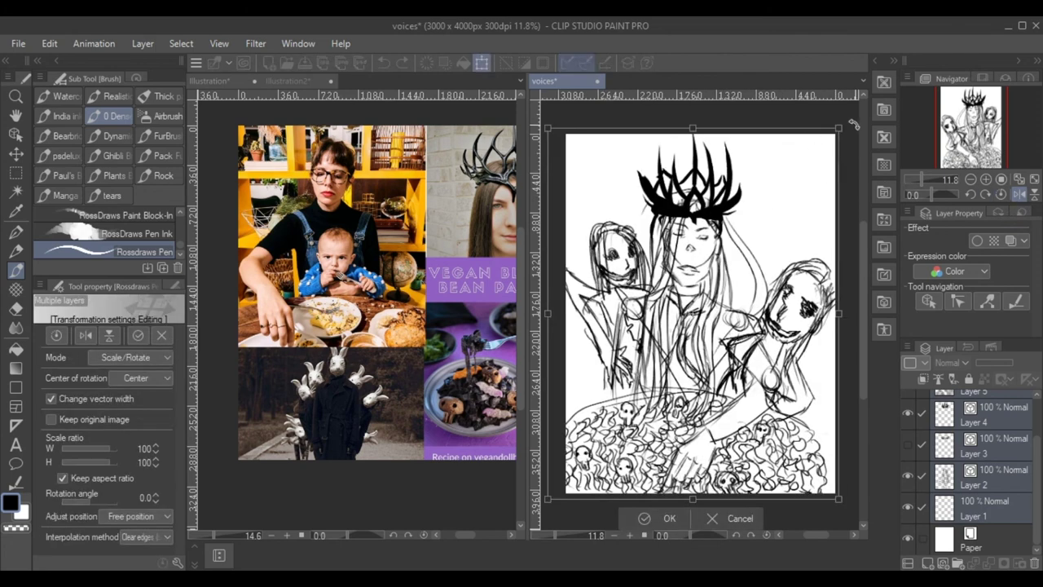
{"action": "left_click_drag", "start_coordinate": [854, 124], "coordinate": [844, 114]}
{"action": "left_click", "coordinate": [665, 516]}
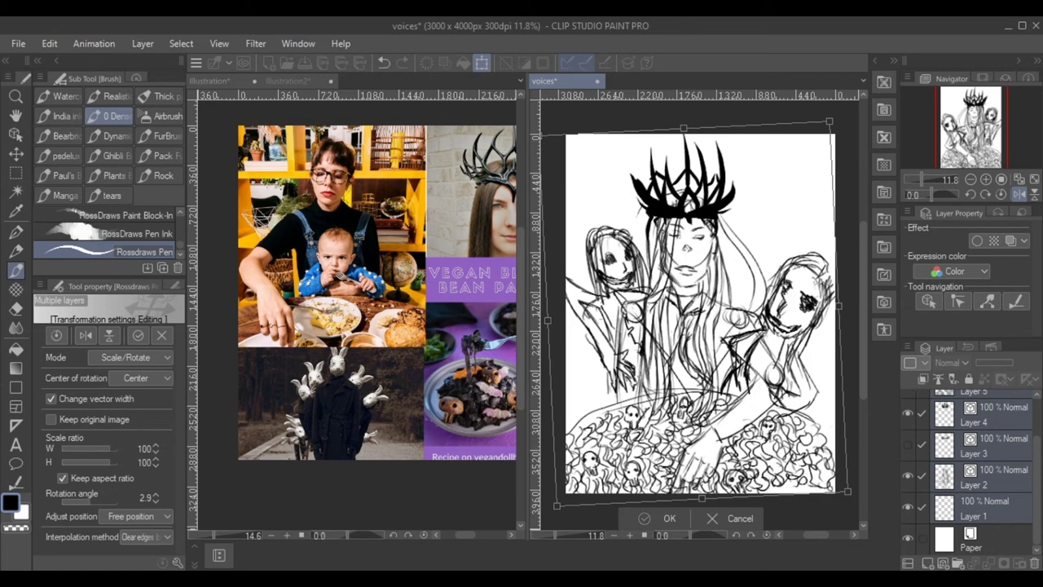
Step: Add a new vector layer above the sketch layers
{"action": "left_click", "coordinate": [937, 557]}
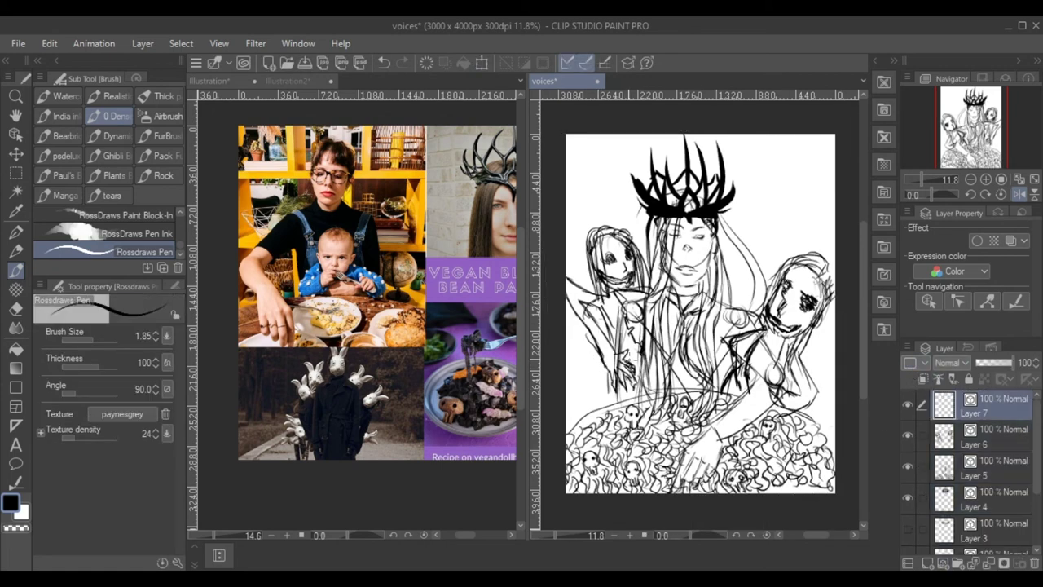